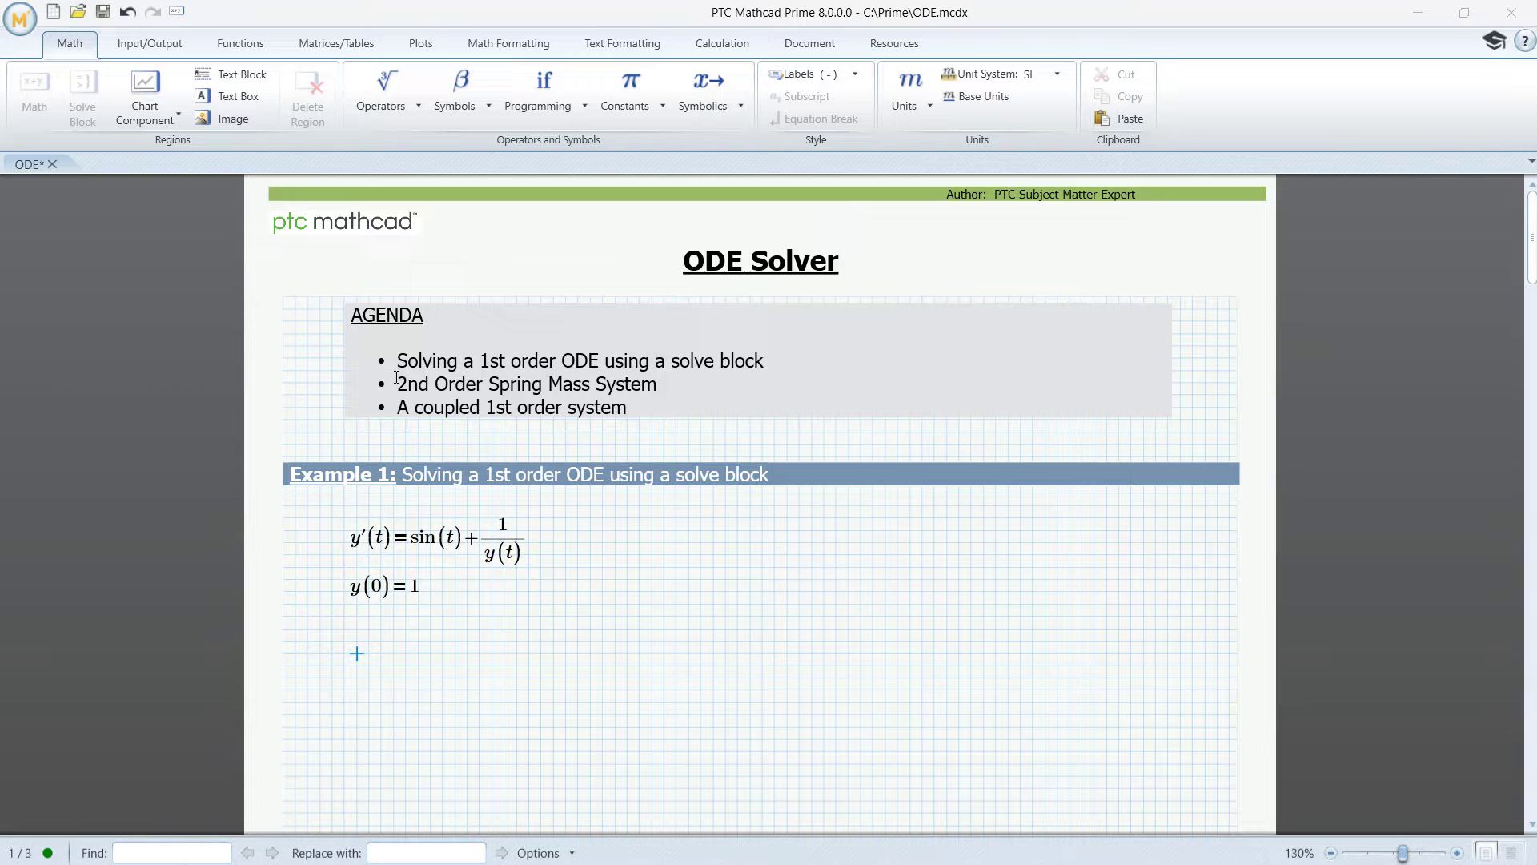
Insert a solve block below Example 1 and select the two Example 1 equations
left_click(375, 84)
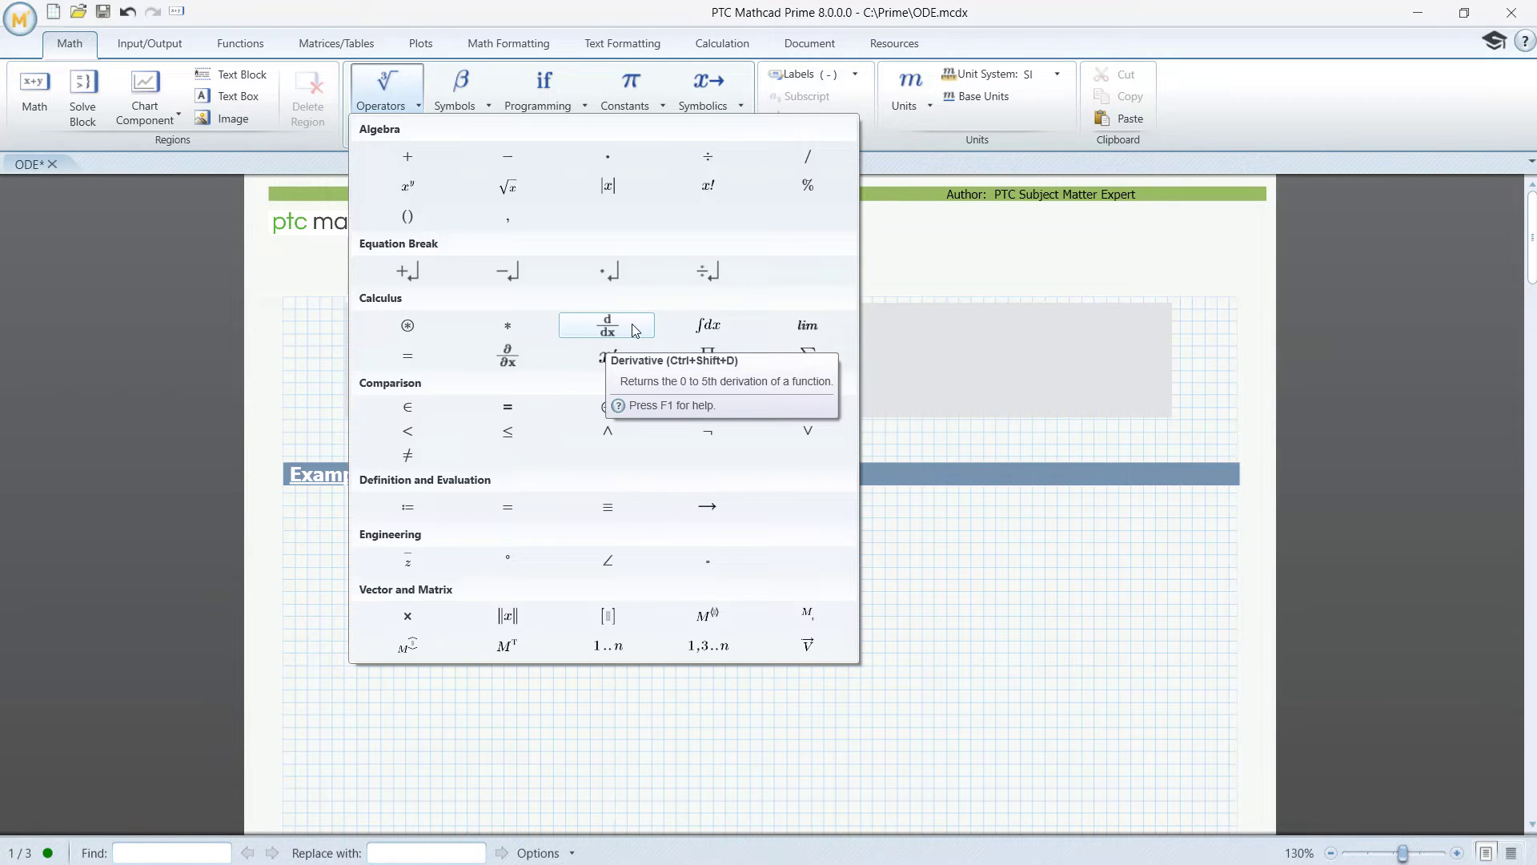
left_click(282, 477)
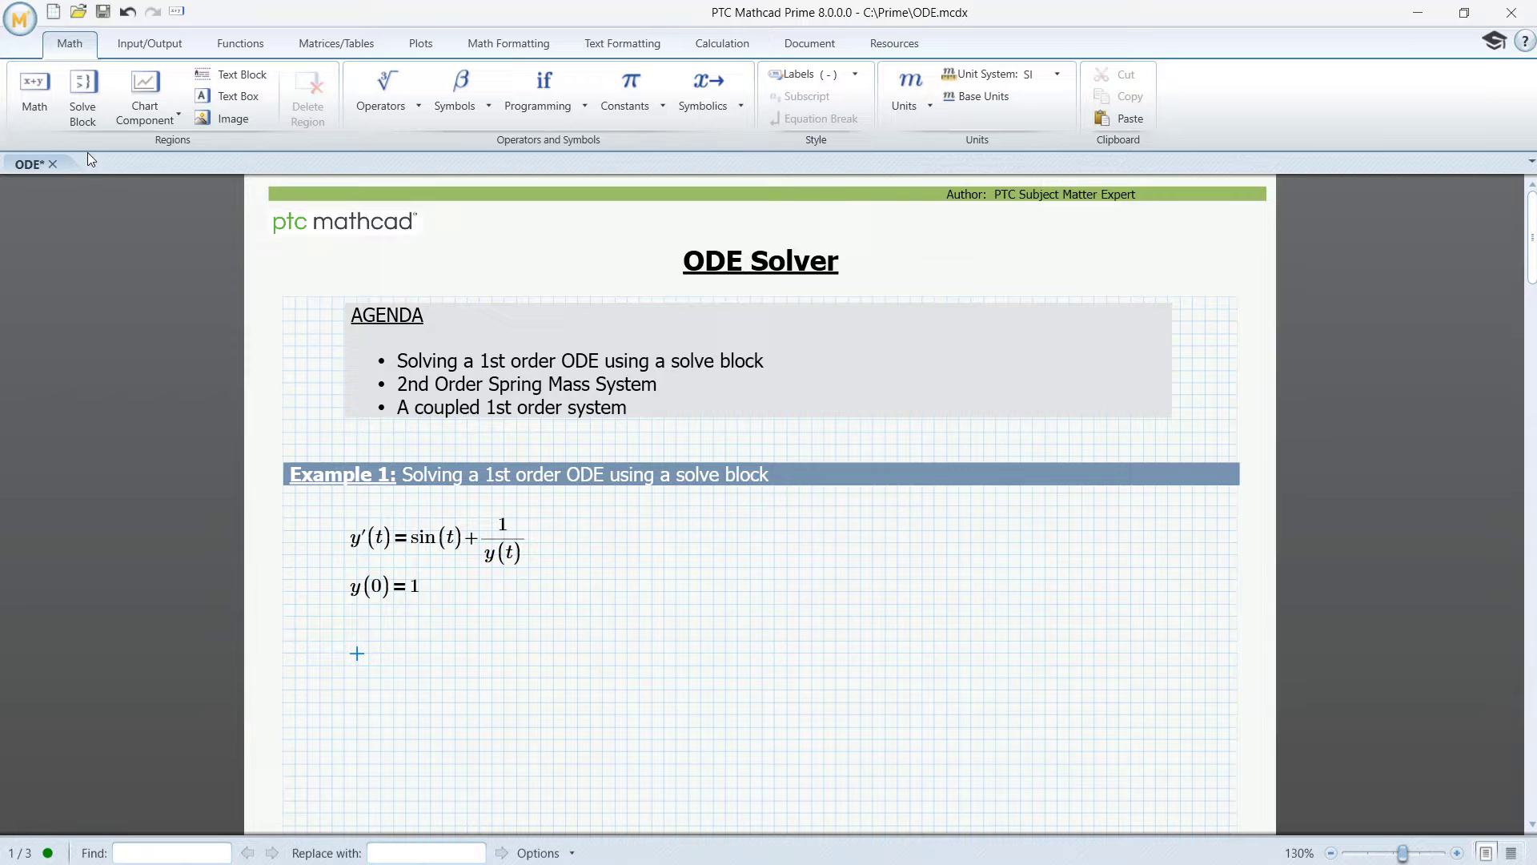
left_click(85, 84)
scroll(559, 401, "down", 3)
left_click_drag(332, 392, 559, 500)
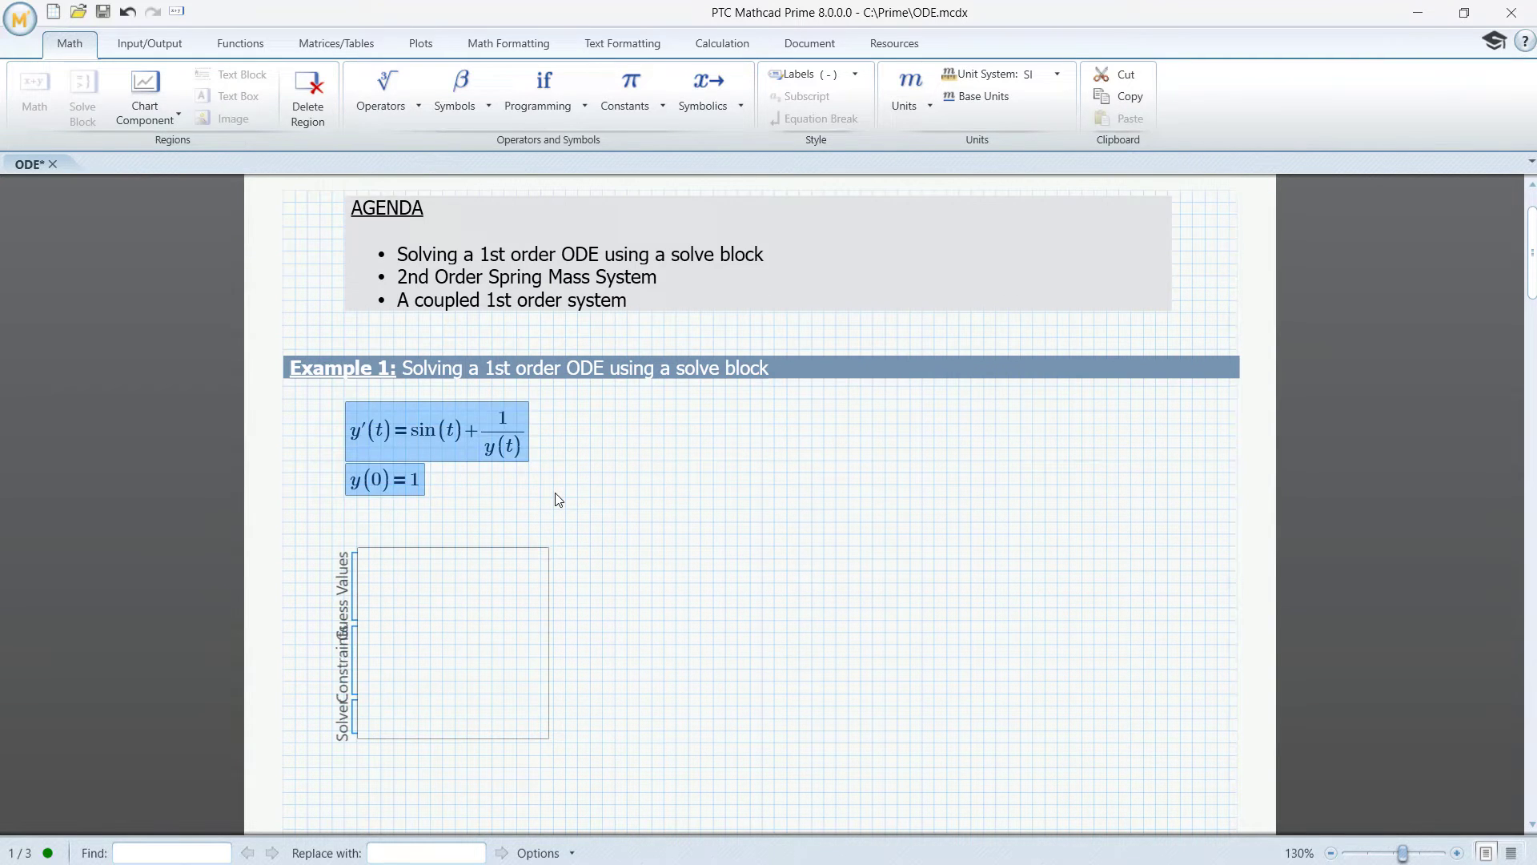
Paste y'(t)=sin(t)+1/y(t) and y(0)=1 into the block's constraints and widen the block
key("ctrl+c")
left_click(437, 605)
key("ctrl+v")
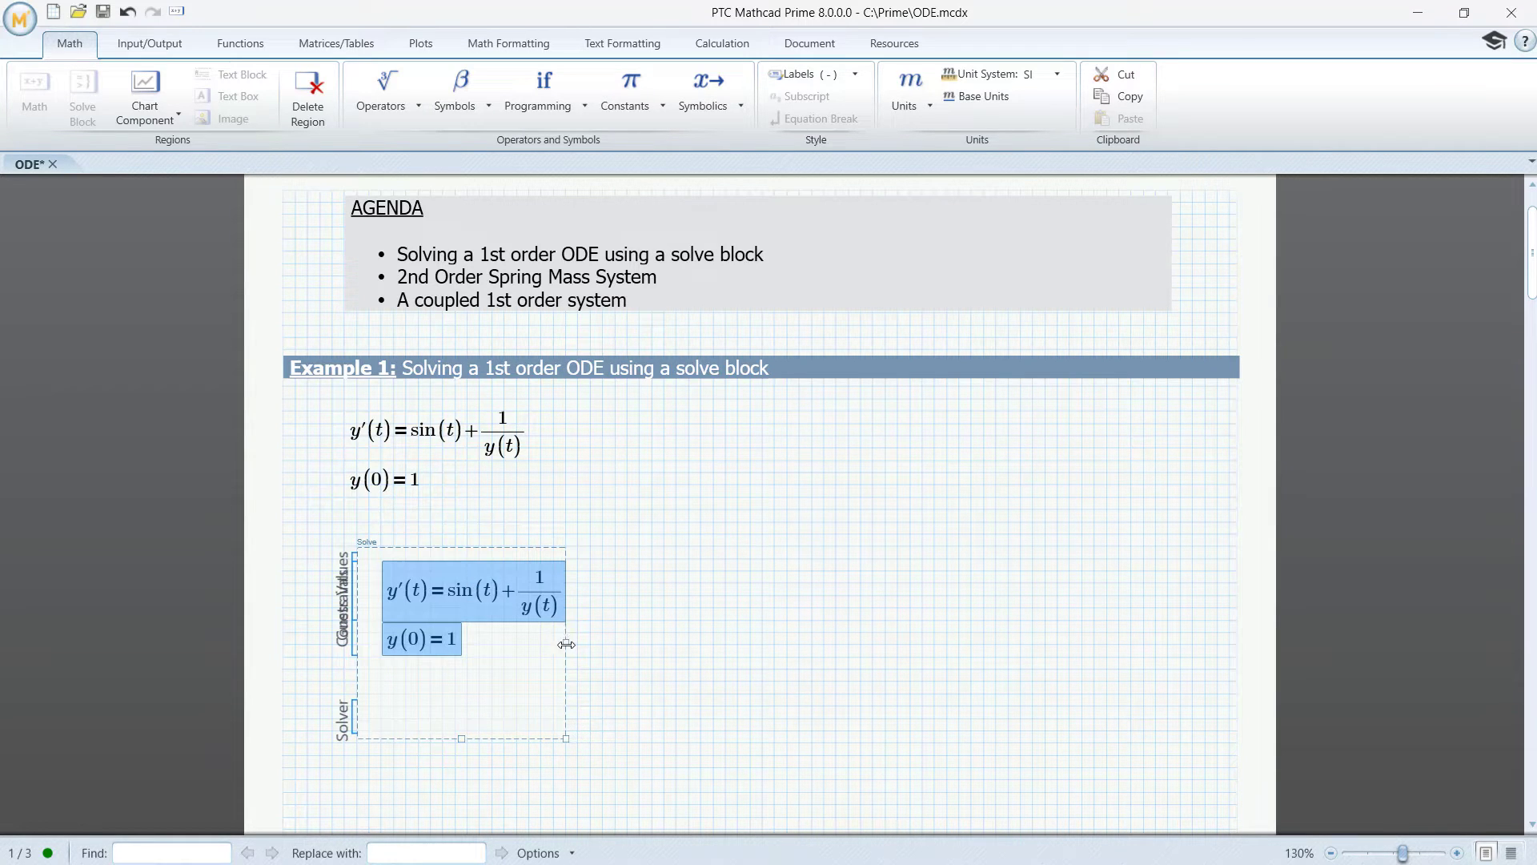
left_click_drag(567, 642, 632, 646)
left_click(407, 708)
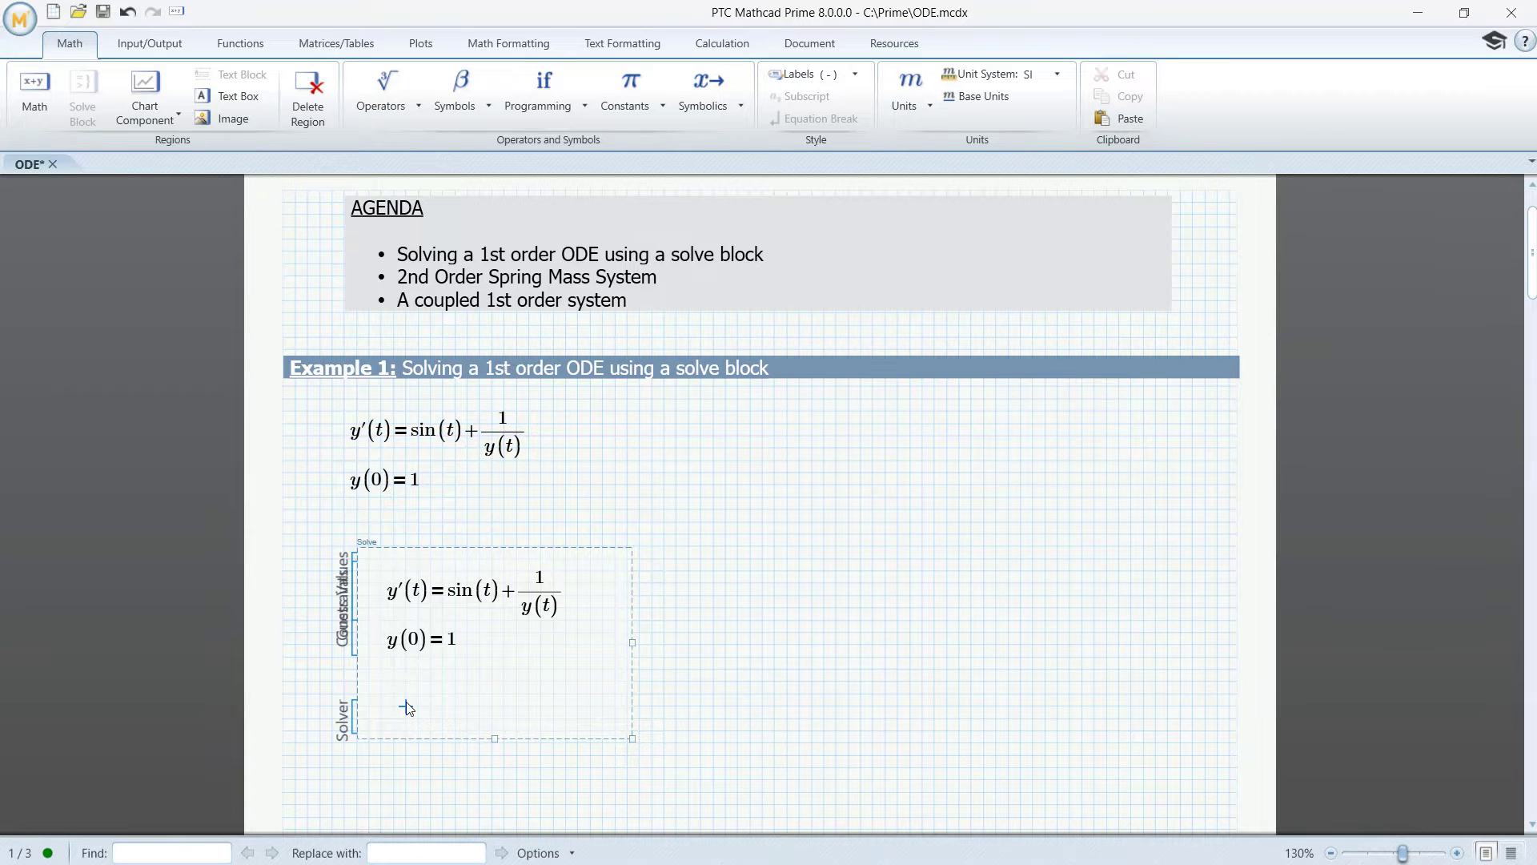
Enter odesolve(y(t),20) in the solver area, ready to prefix the y assignment
scroll(1373, 828, "up", 1)
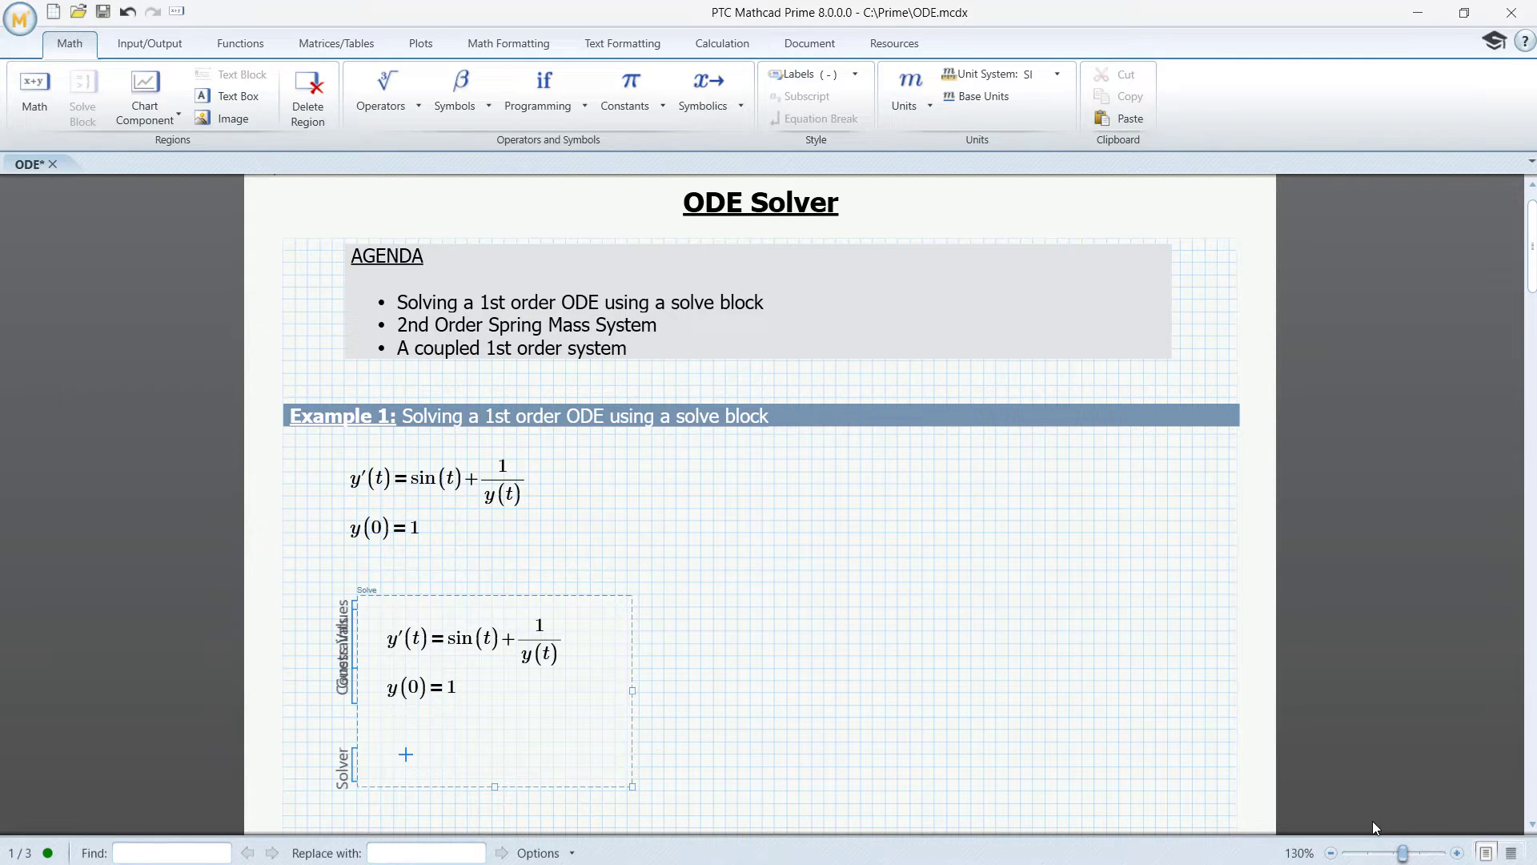
type("odesol")
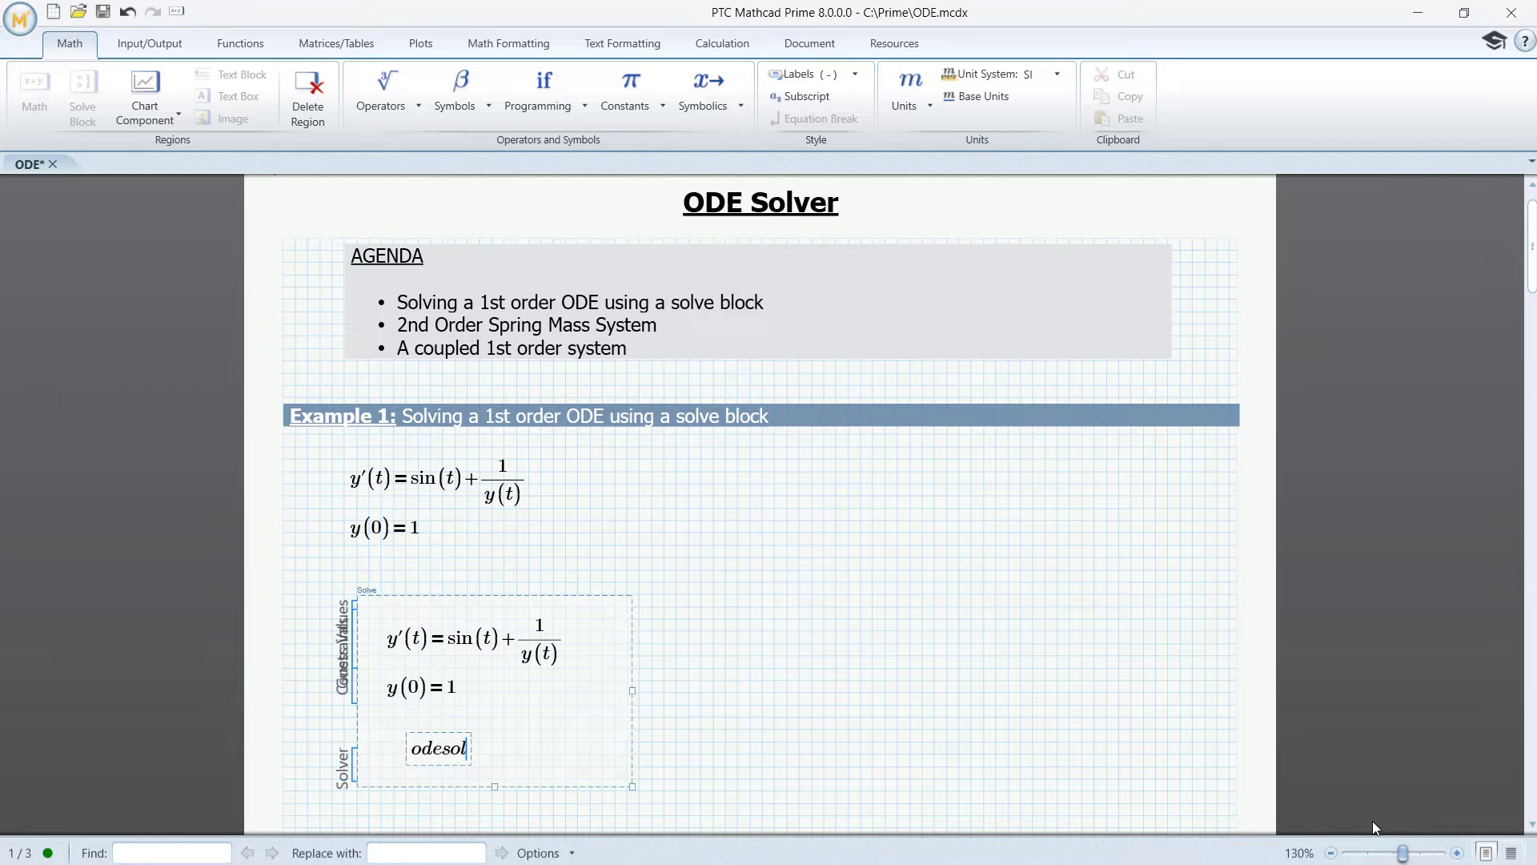
type("ve(y(t),")
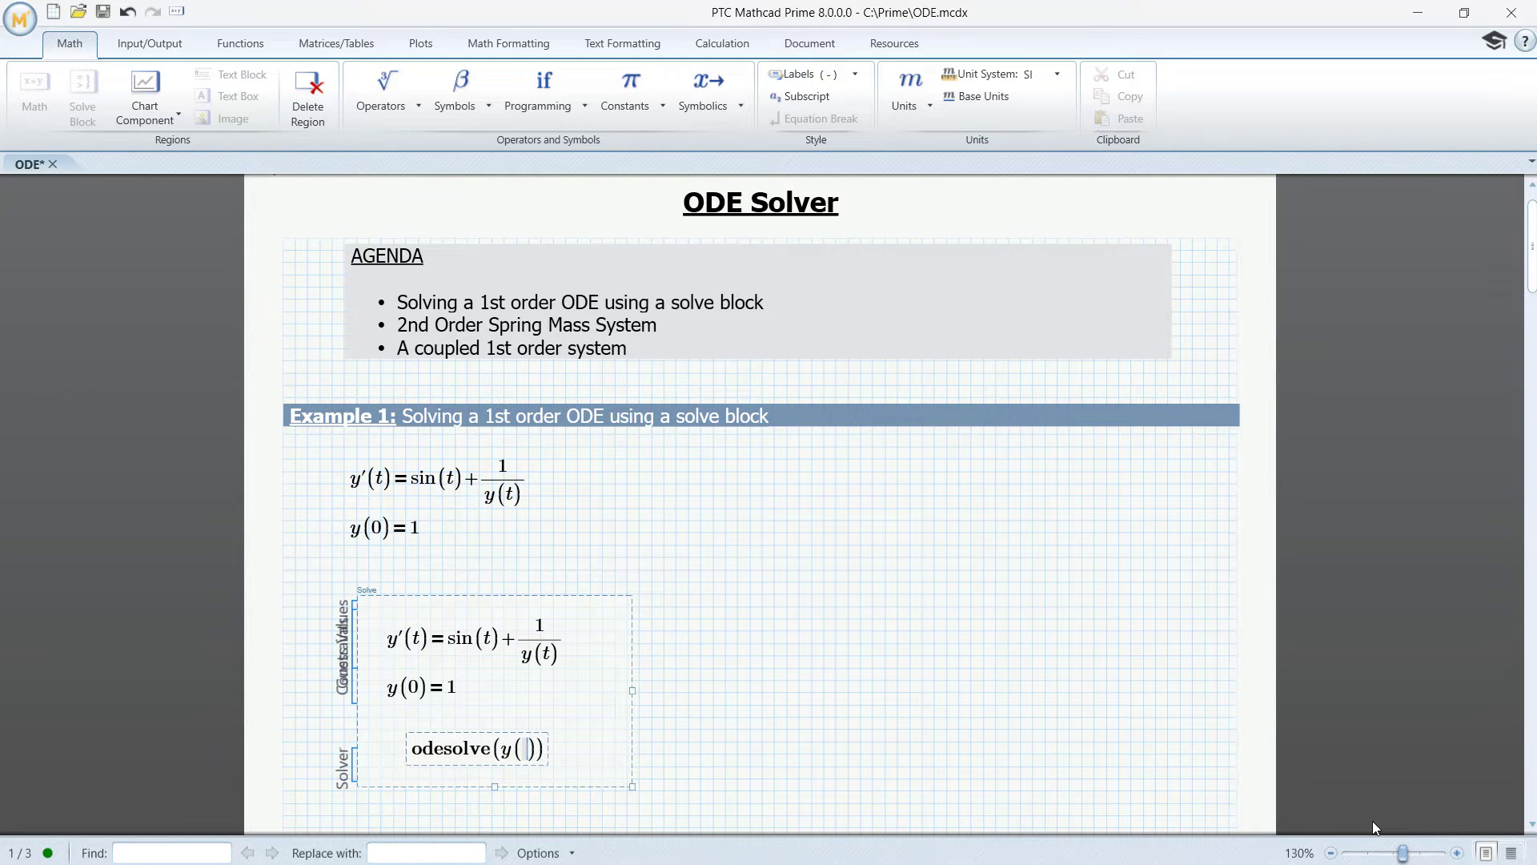
type("20")
left_click(413, 756)
Complete the definition y:=odesolve(y(t),20)
type(":")
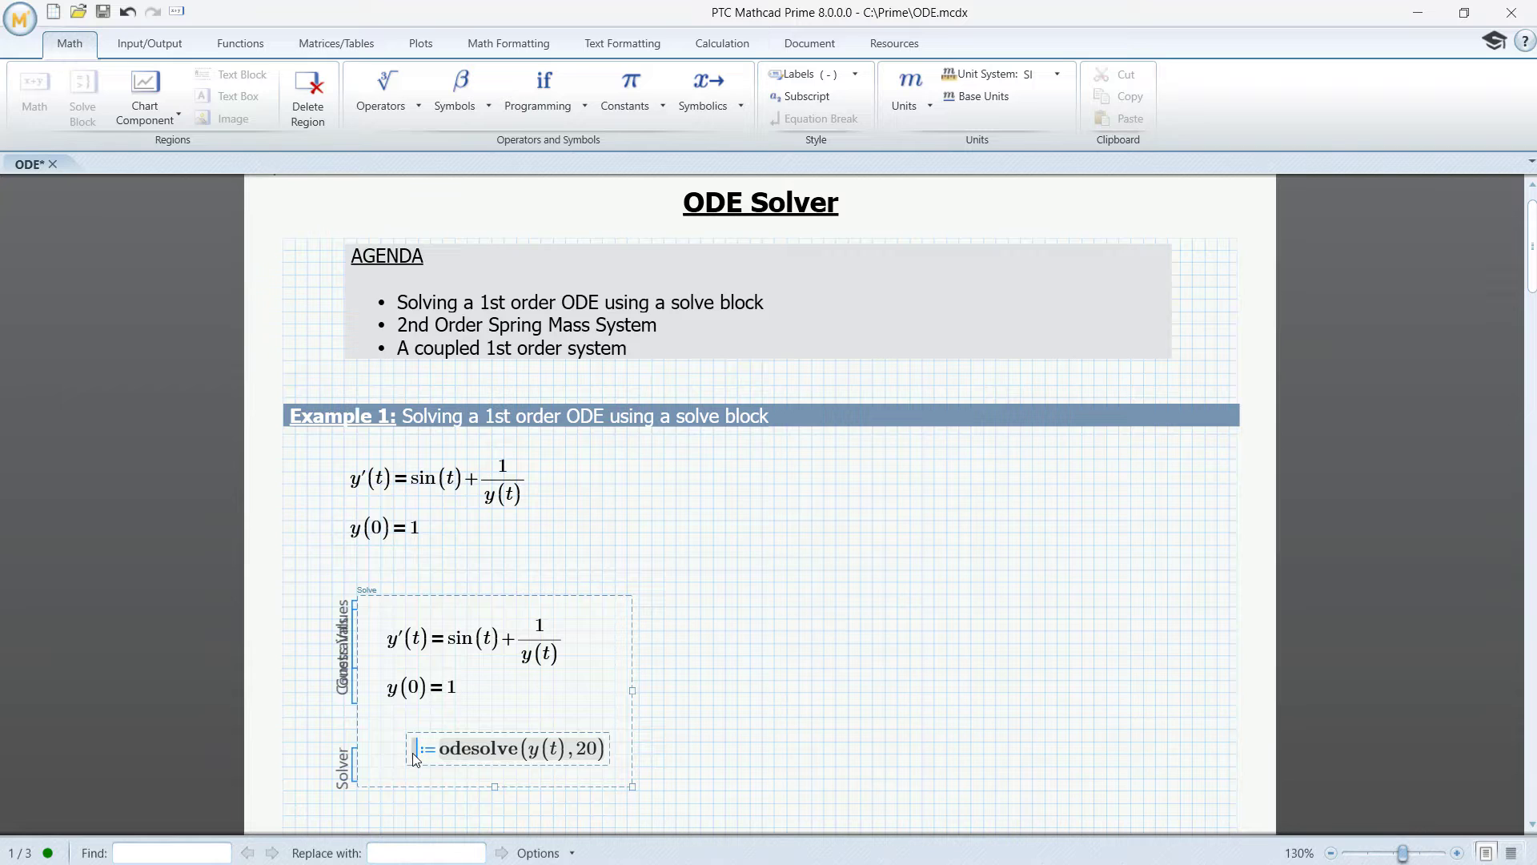
type("y")
left_click(762, 680)
scroll(469, 686, "down", 2)
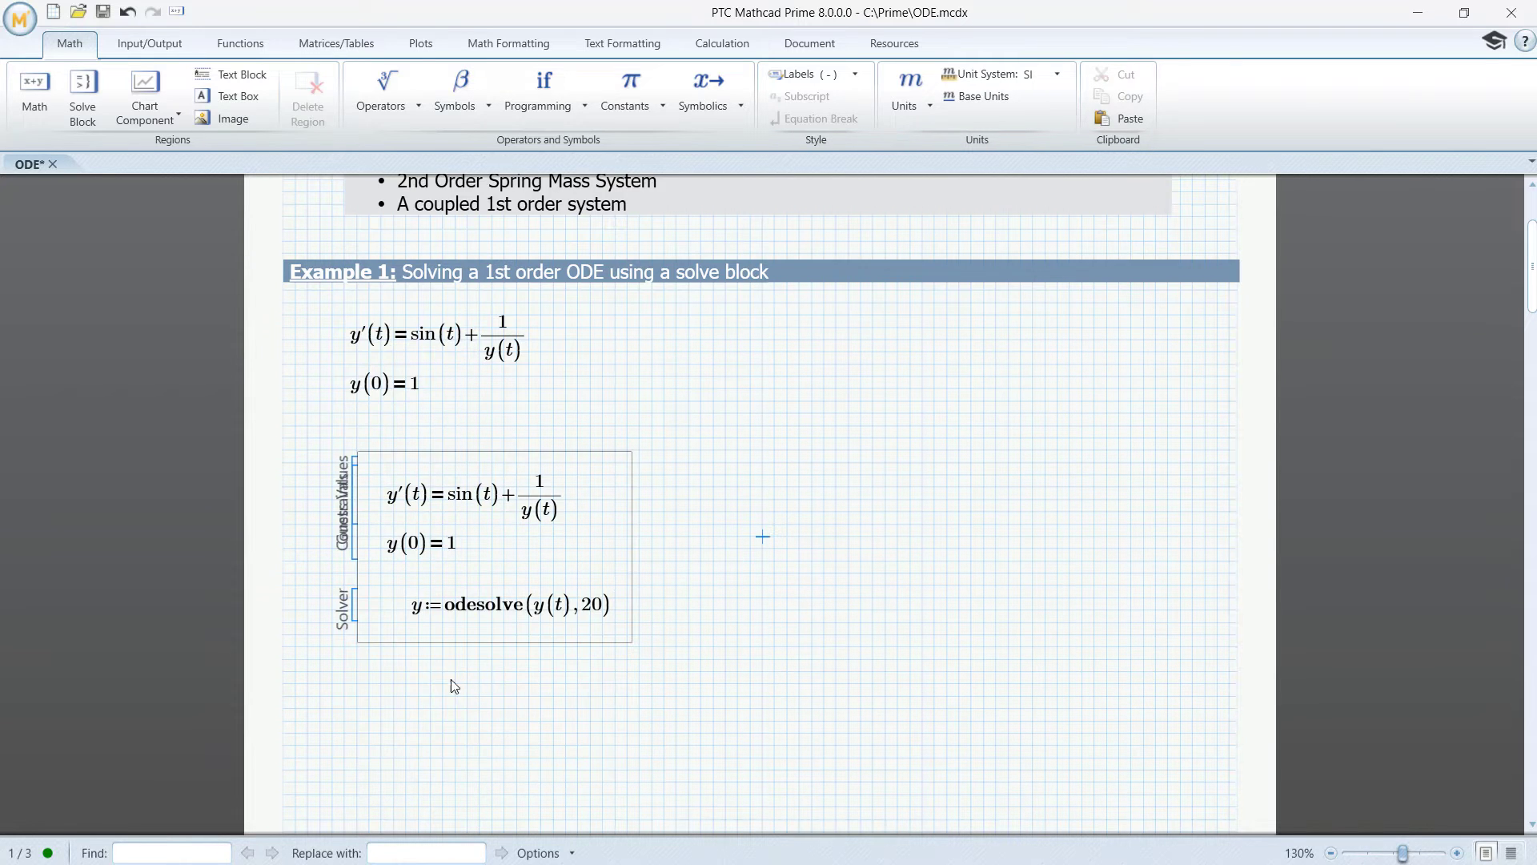
Evaluate y(5) to 3.506 and start the range t from 0 stepping 0.1 to 20
left_click(358, 684)
type("y(5")
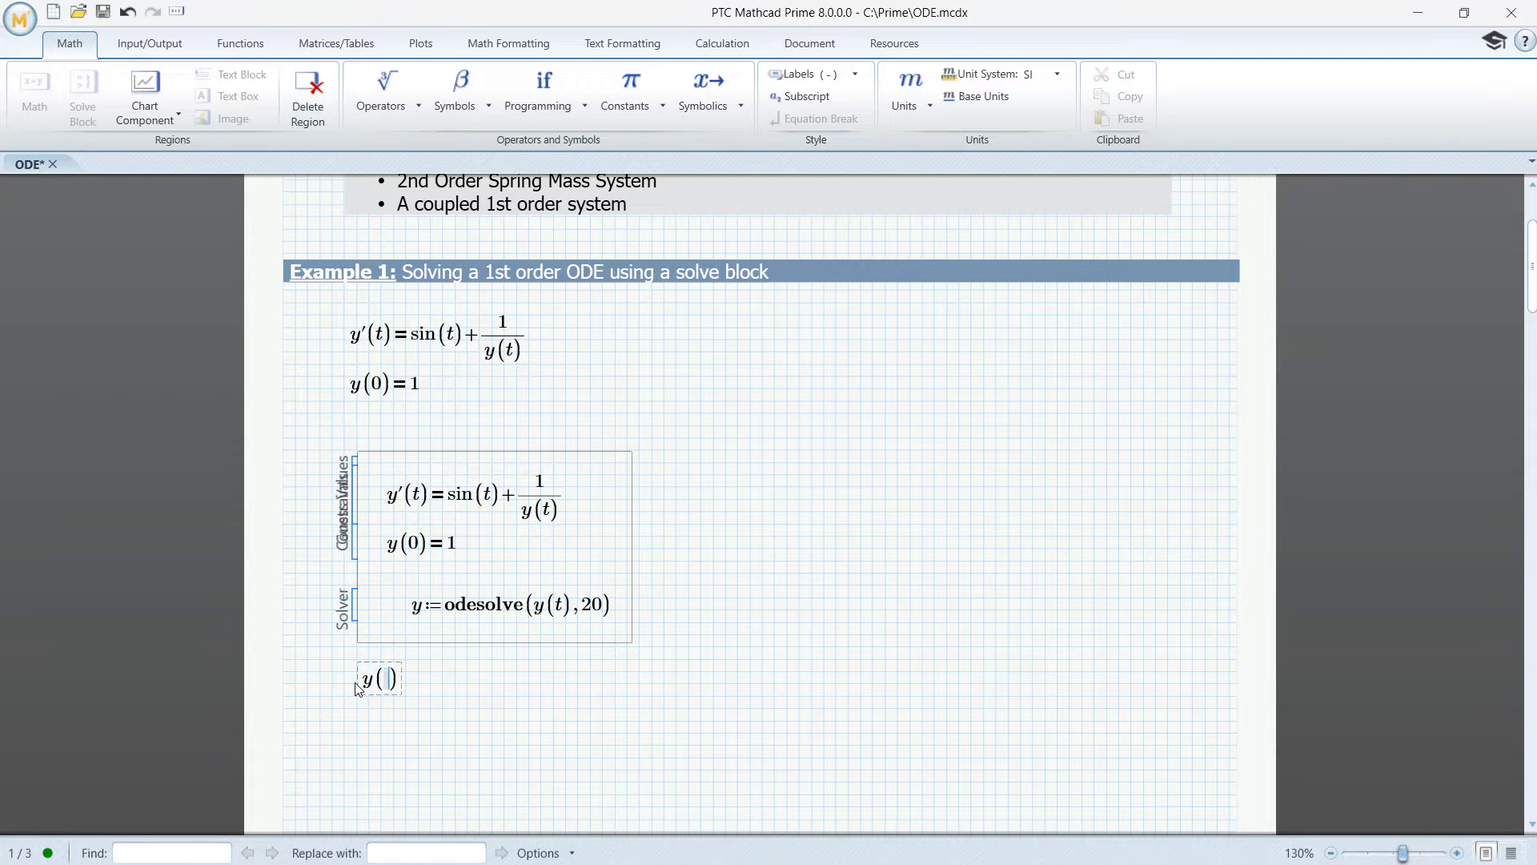
type(")=")
left_click(358, 735)
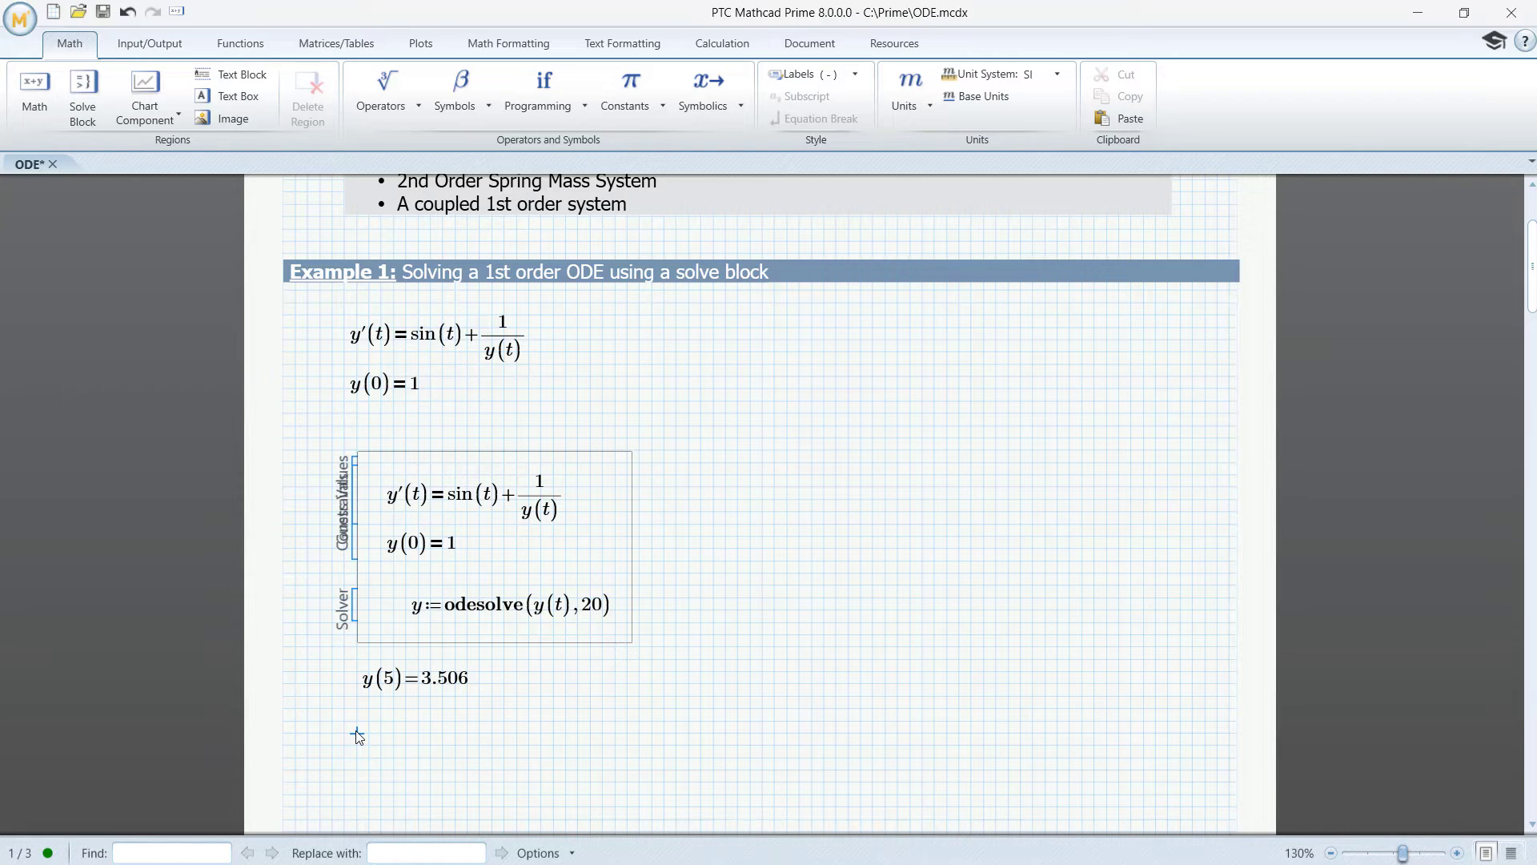
type("t:=")
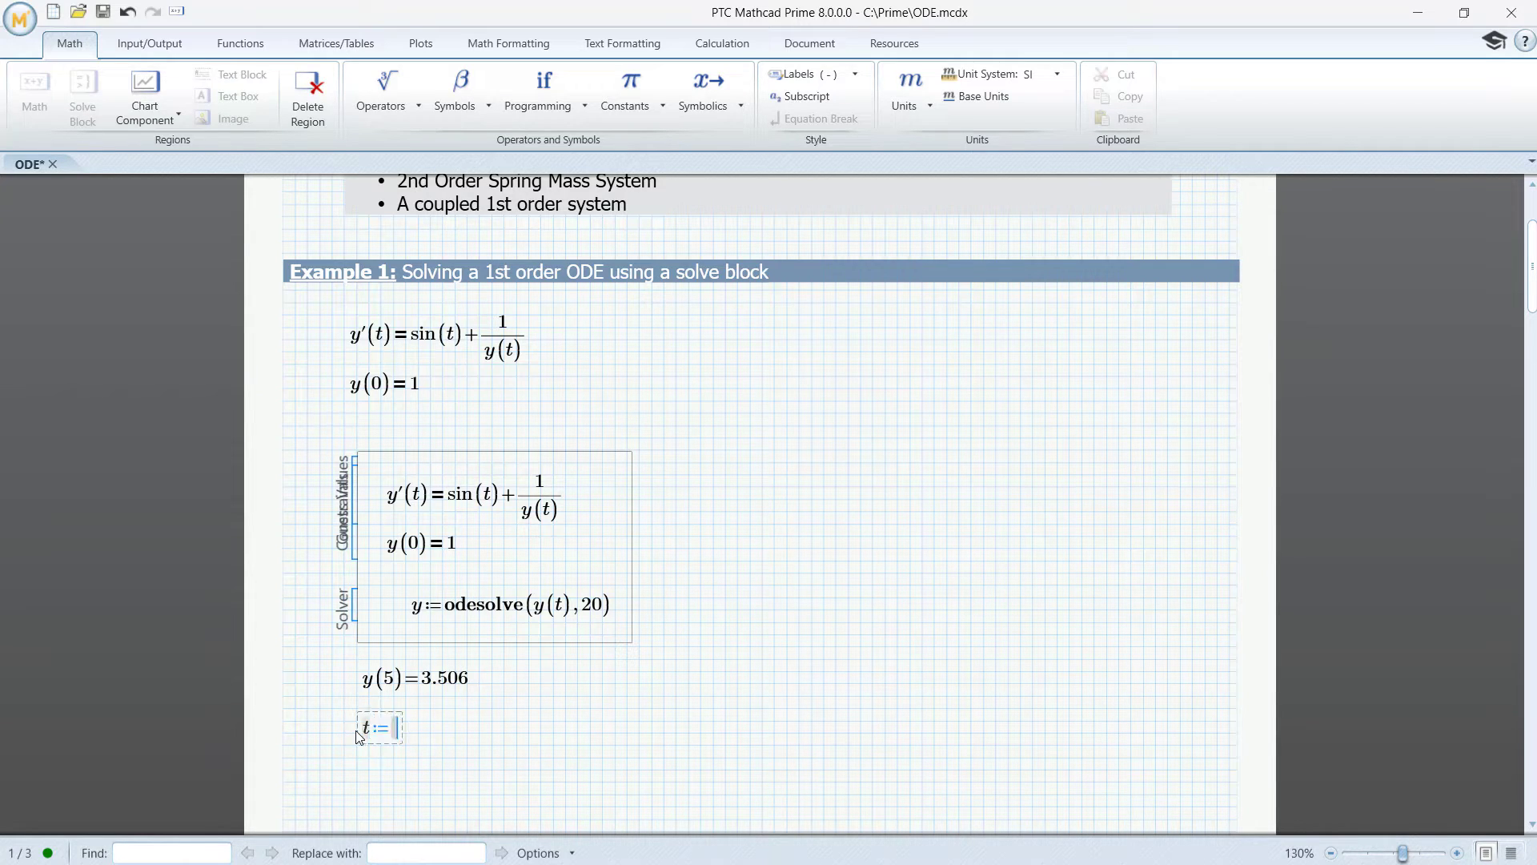
type("0,0.1;")
type("20")
Commit the range t:=0,0.1..20 and insert an empty XY plot
key("Return")
scroll(377, 413, "down", 5)
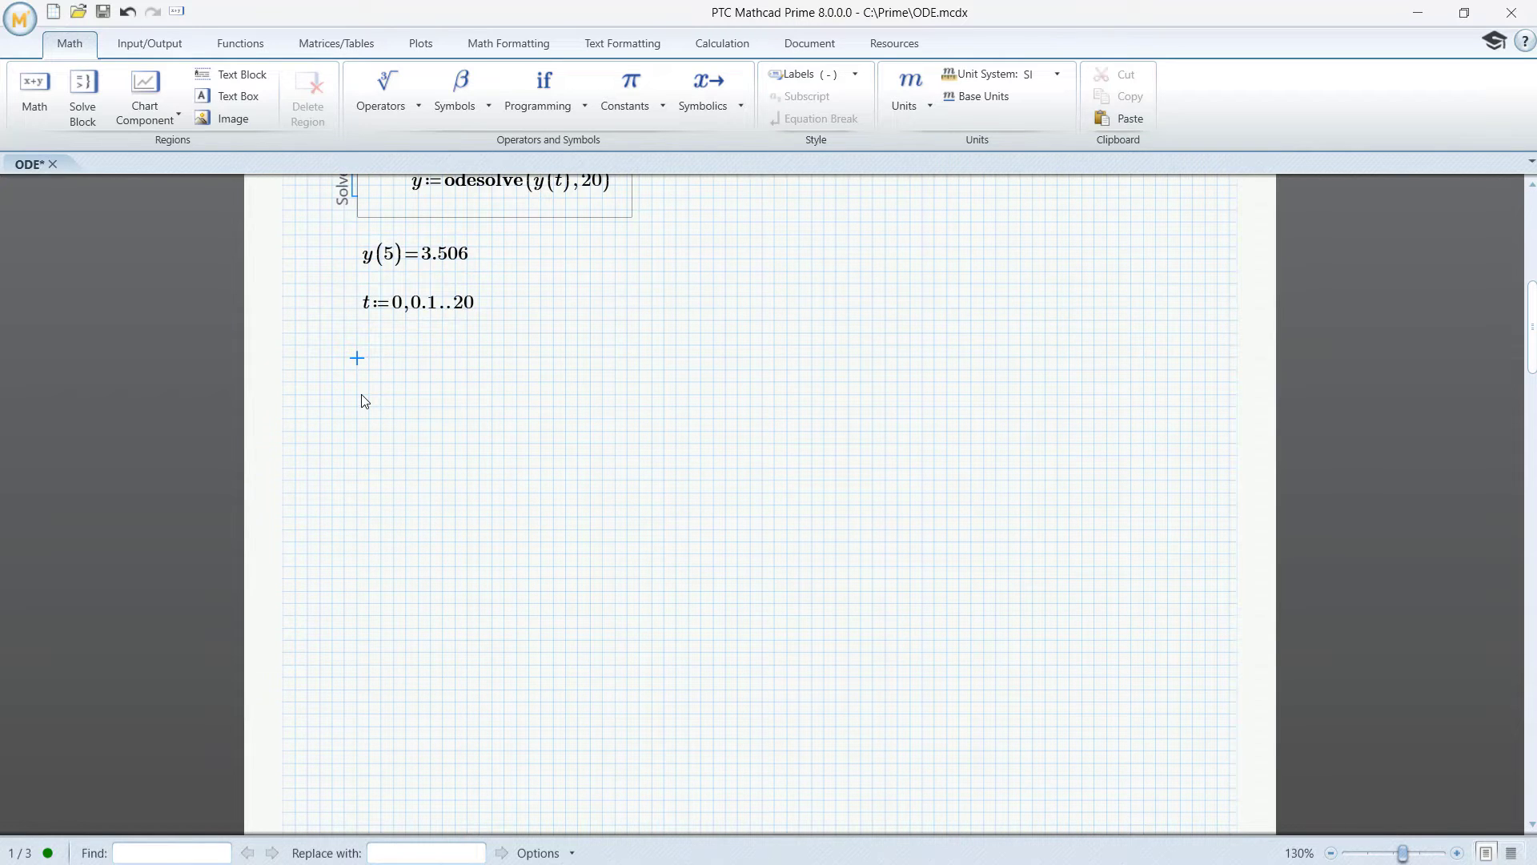
left_click(422, 45)
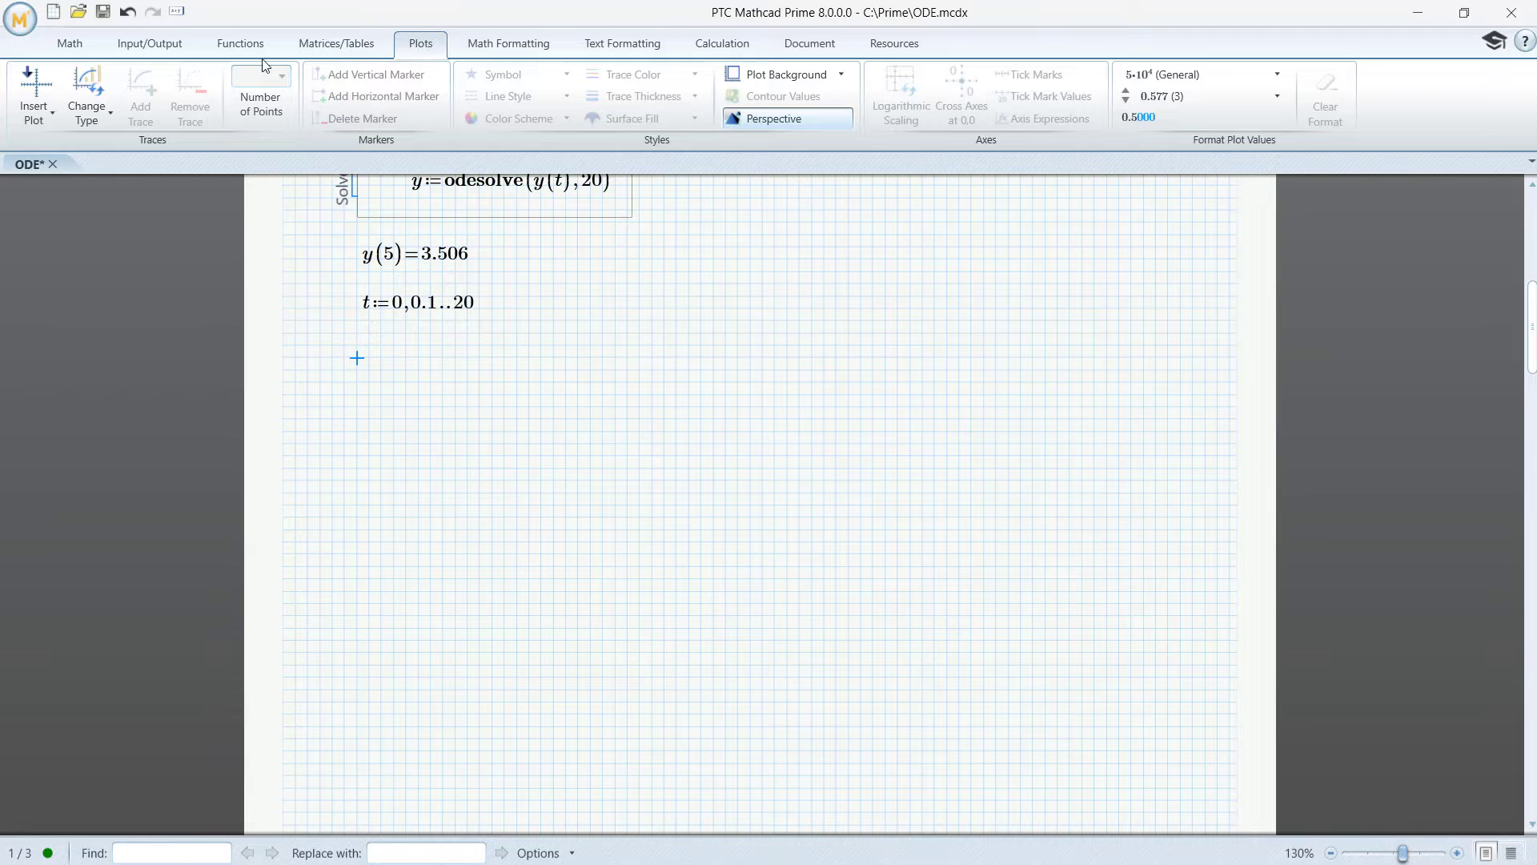
left_click(33, 88)
left_click(61, 151)
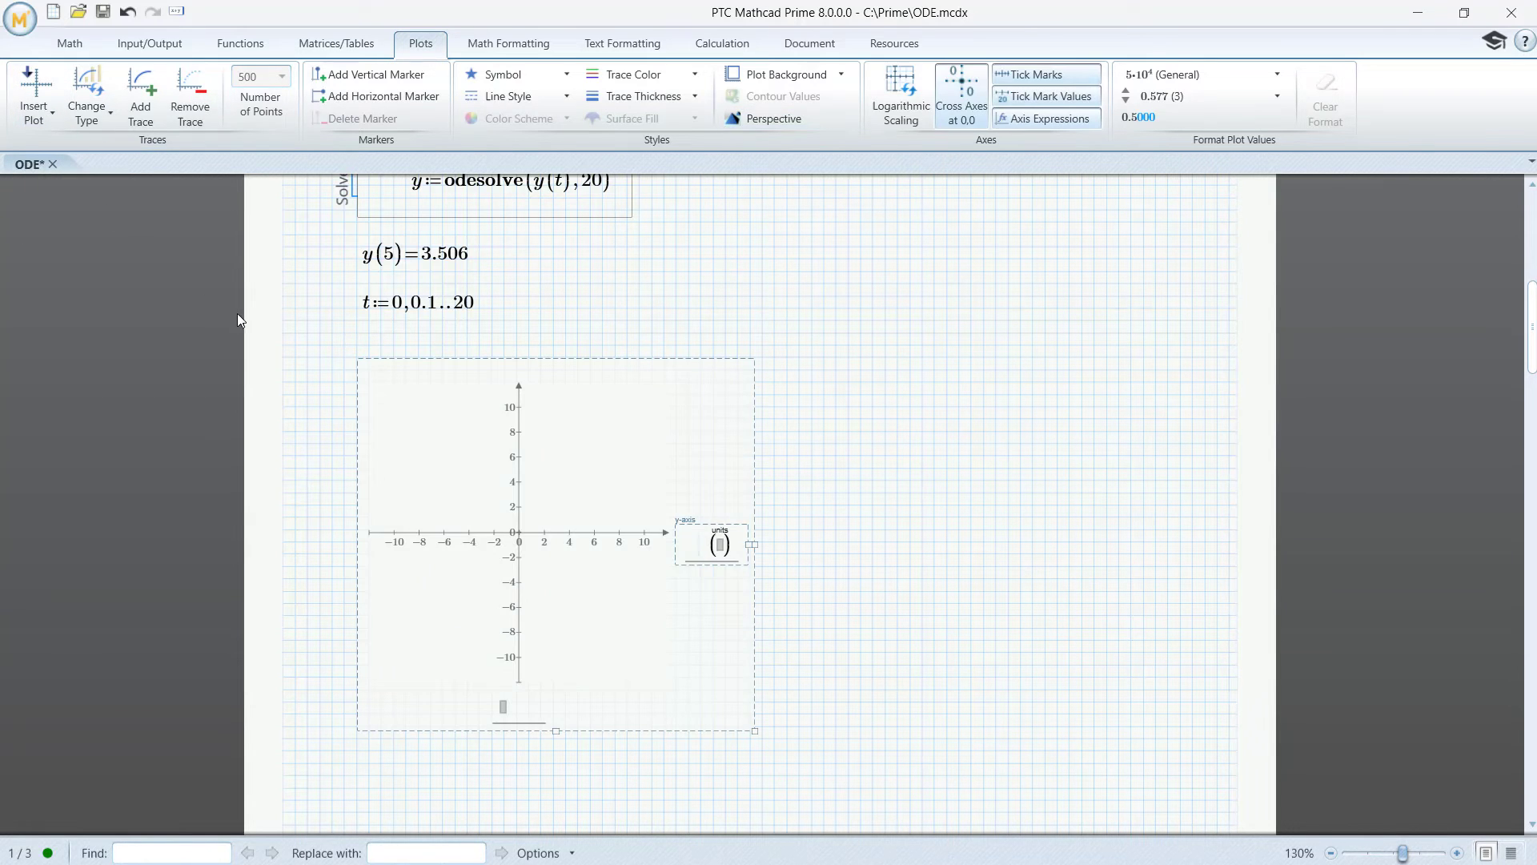
Plot y(t) on the vertical axis against t on the horizontal axis
left_click(517, 709)
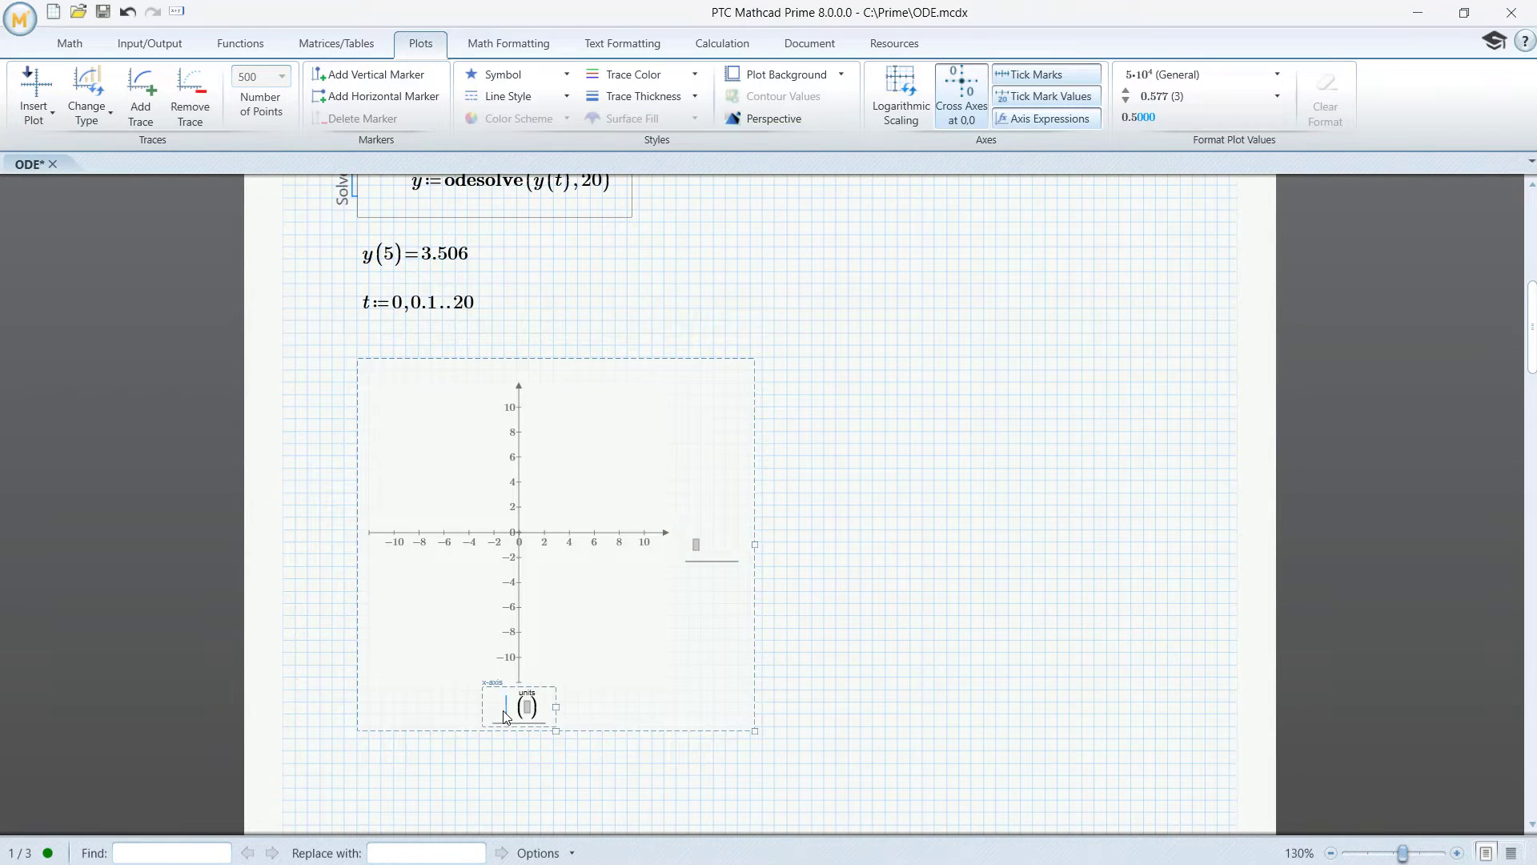
type("t")
left_click(698, 552)
type("y(t")
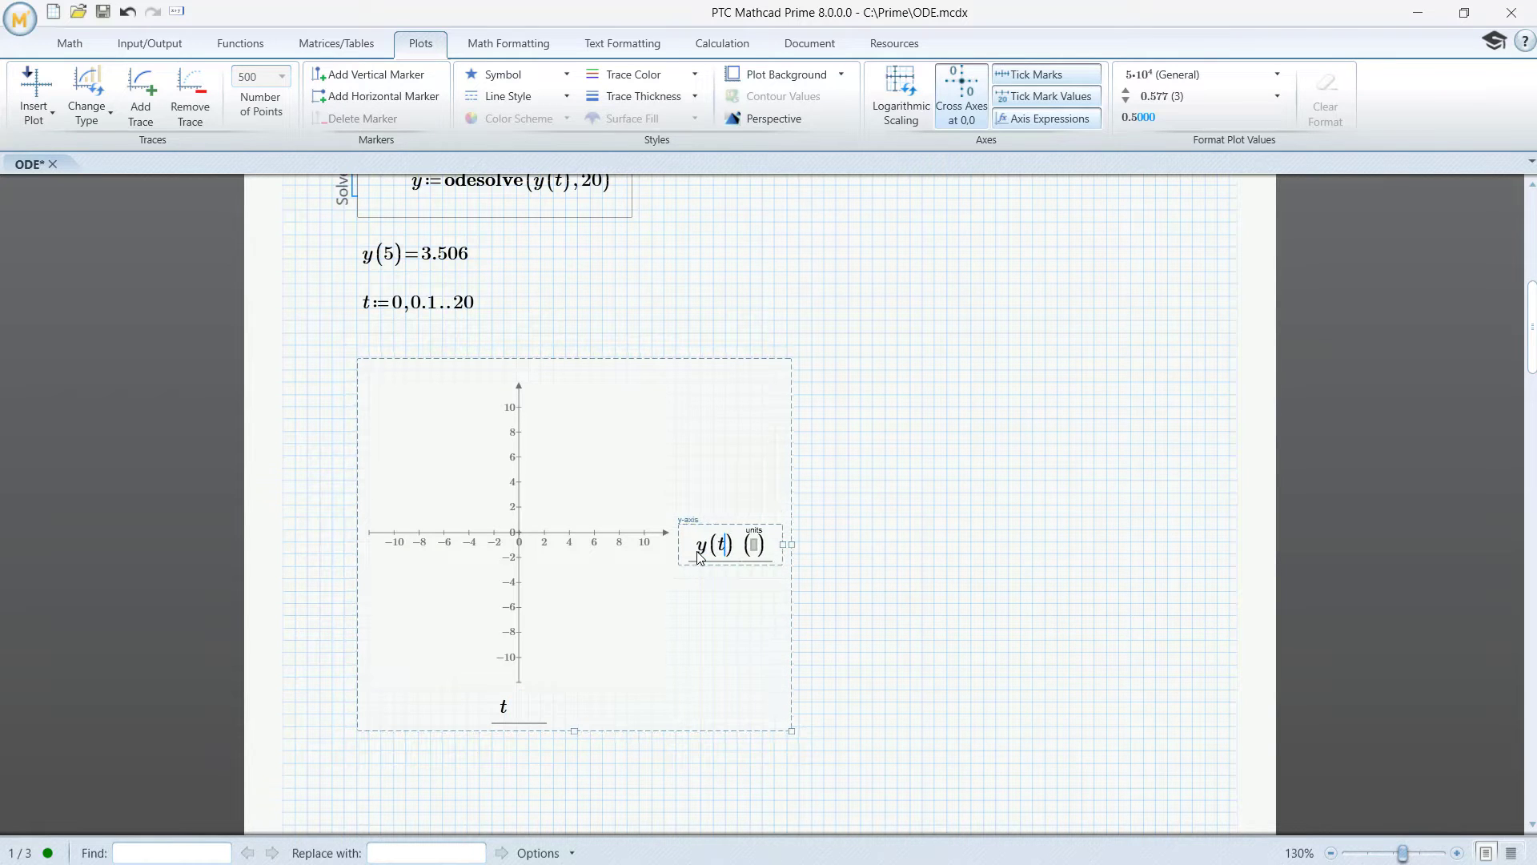
left_click(961, 556)
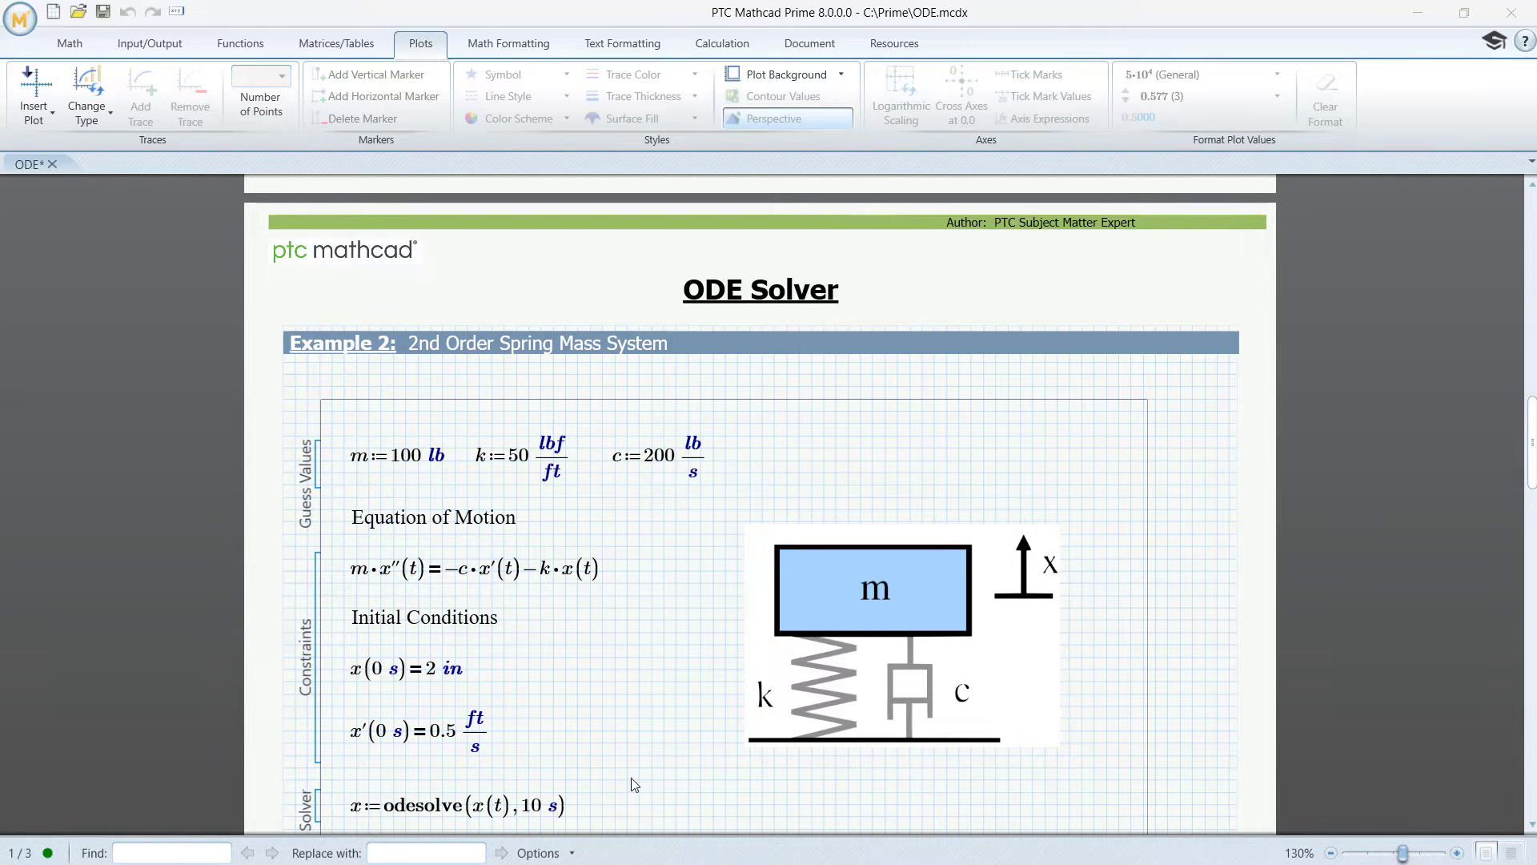
scroll(641, 771, "down", 3)
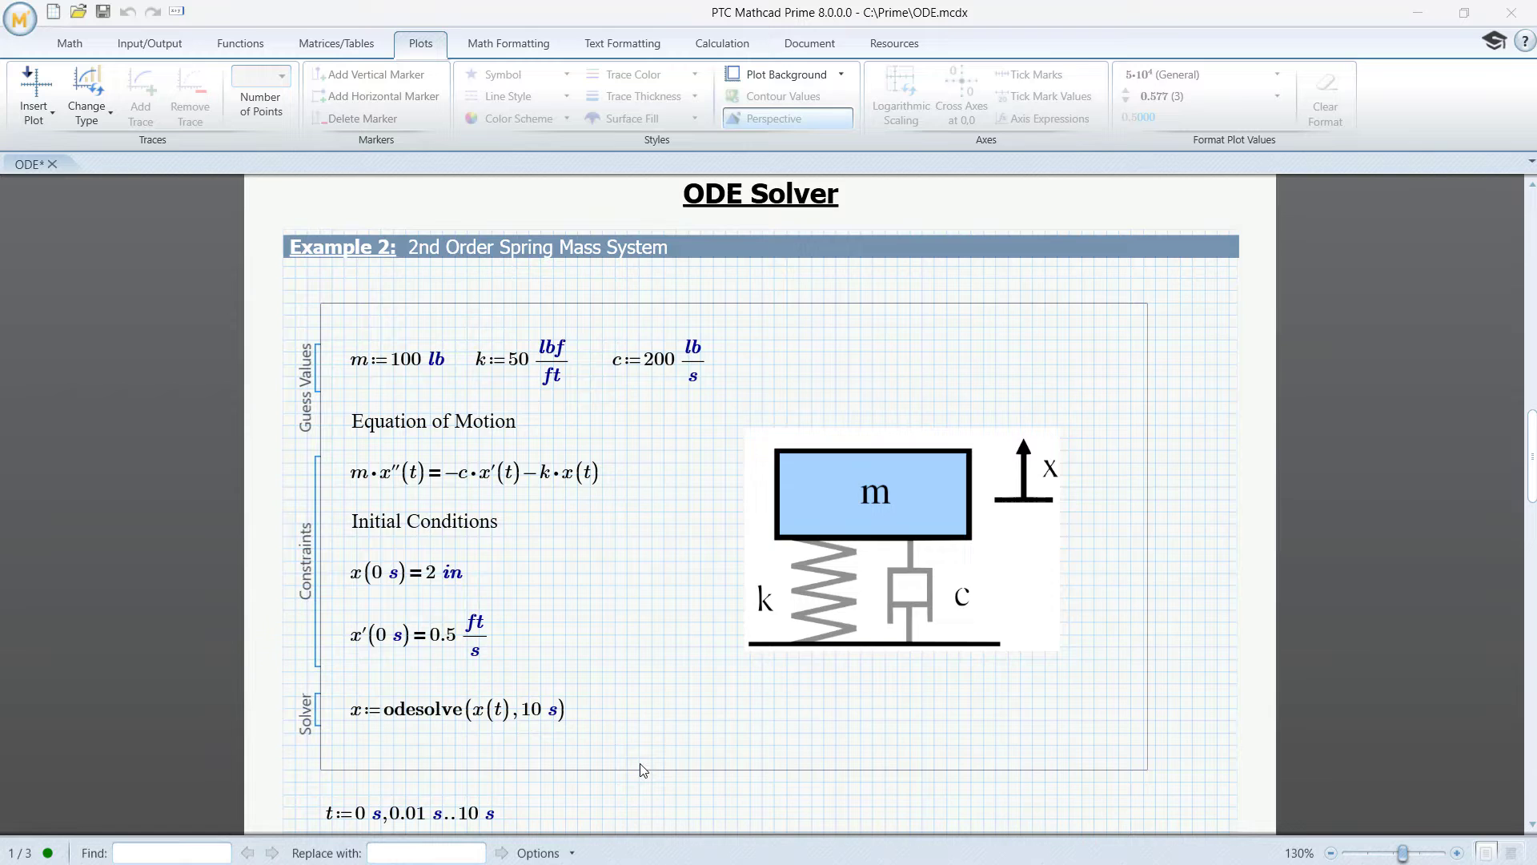
scroll(642, 769, "down", 15)
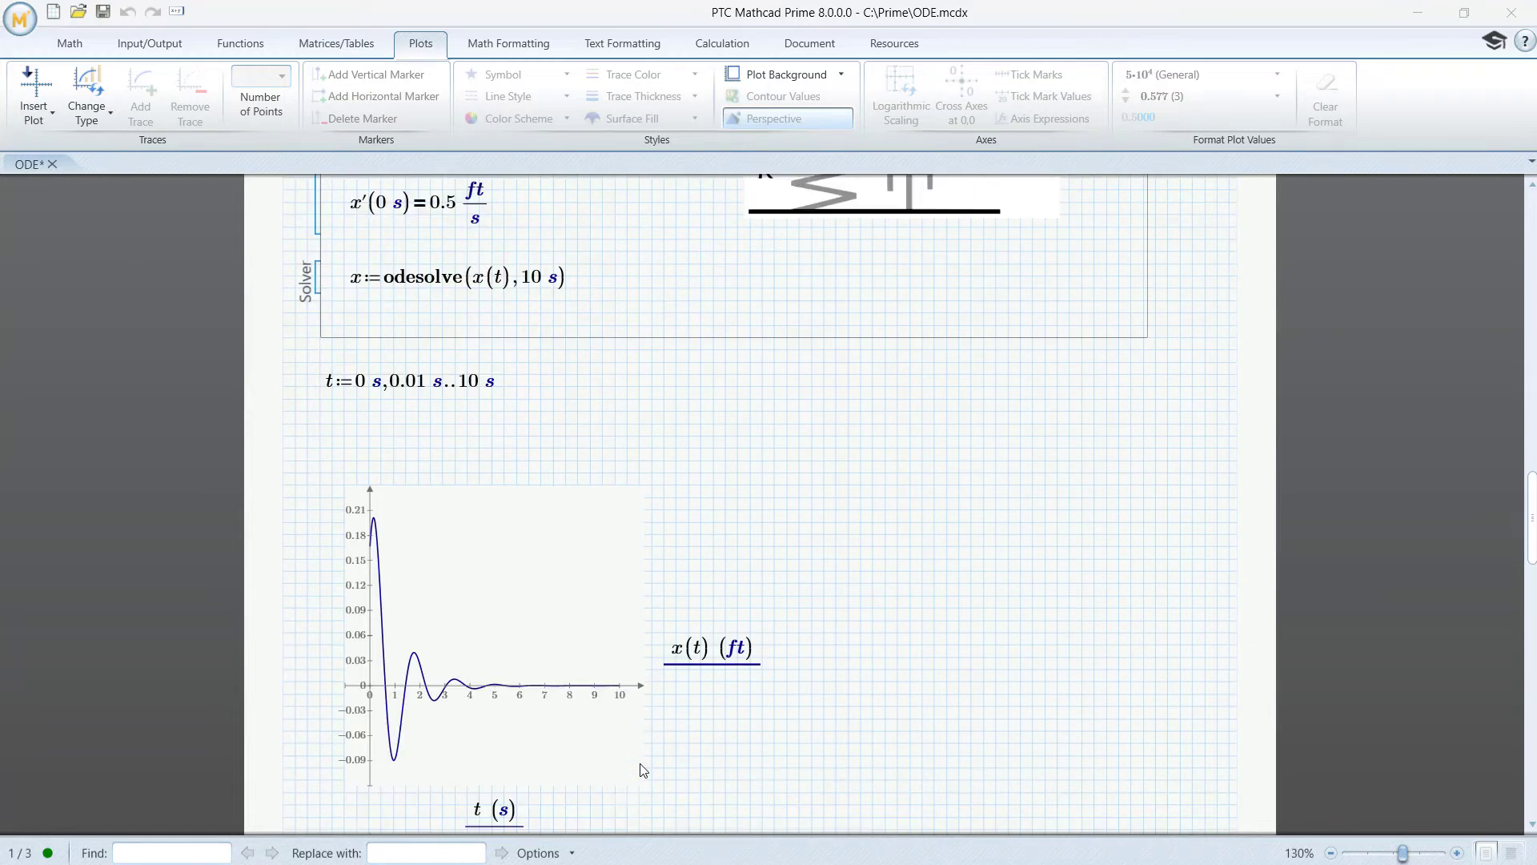
scroll(643, 769, "down", 5)
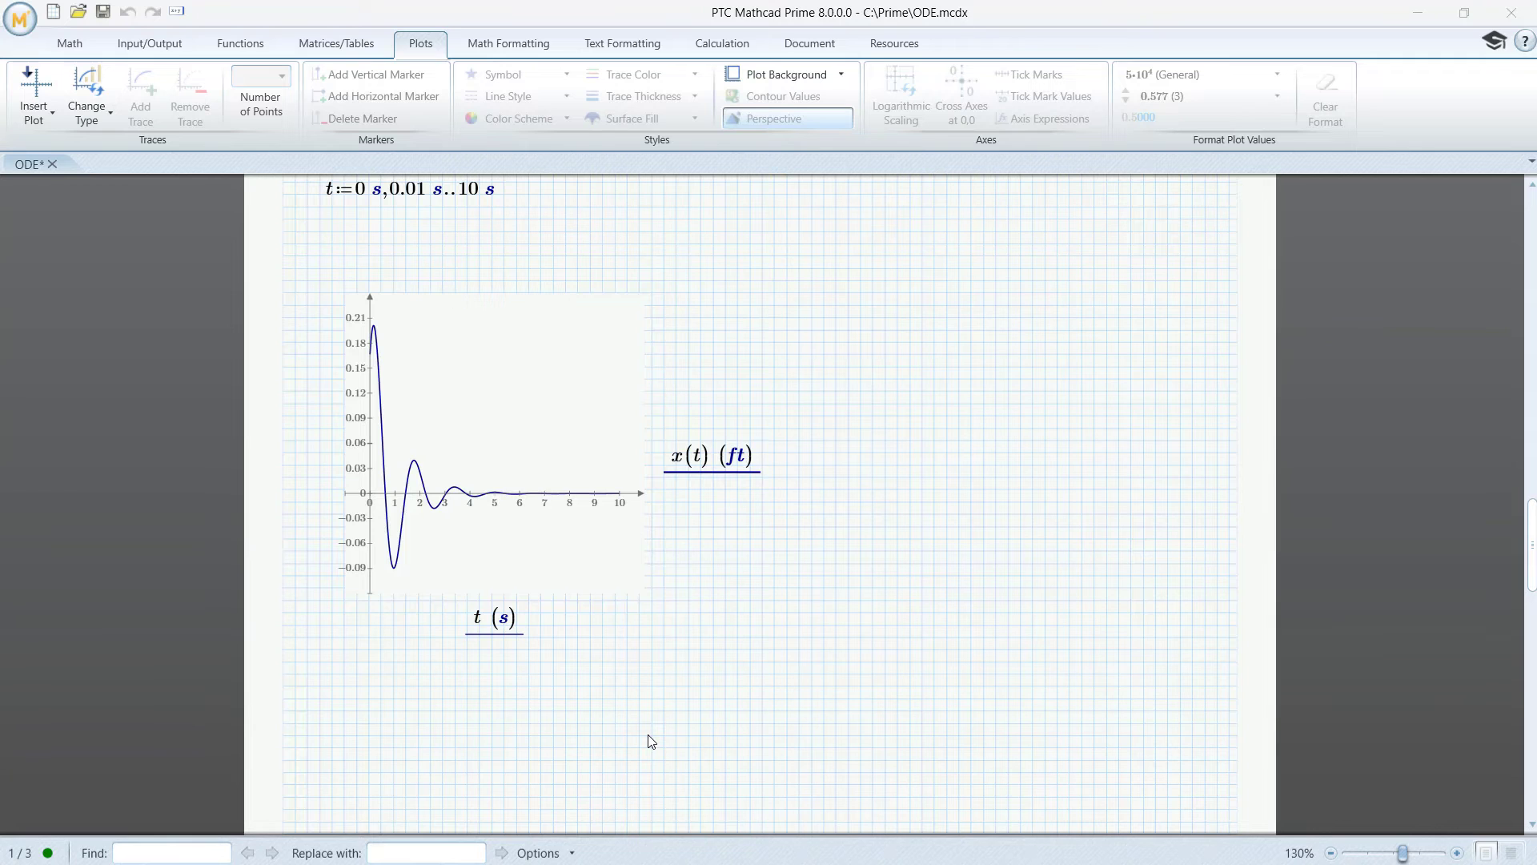
scroll(651, 741, "up", 8)
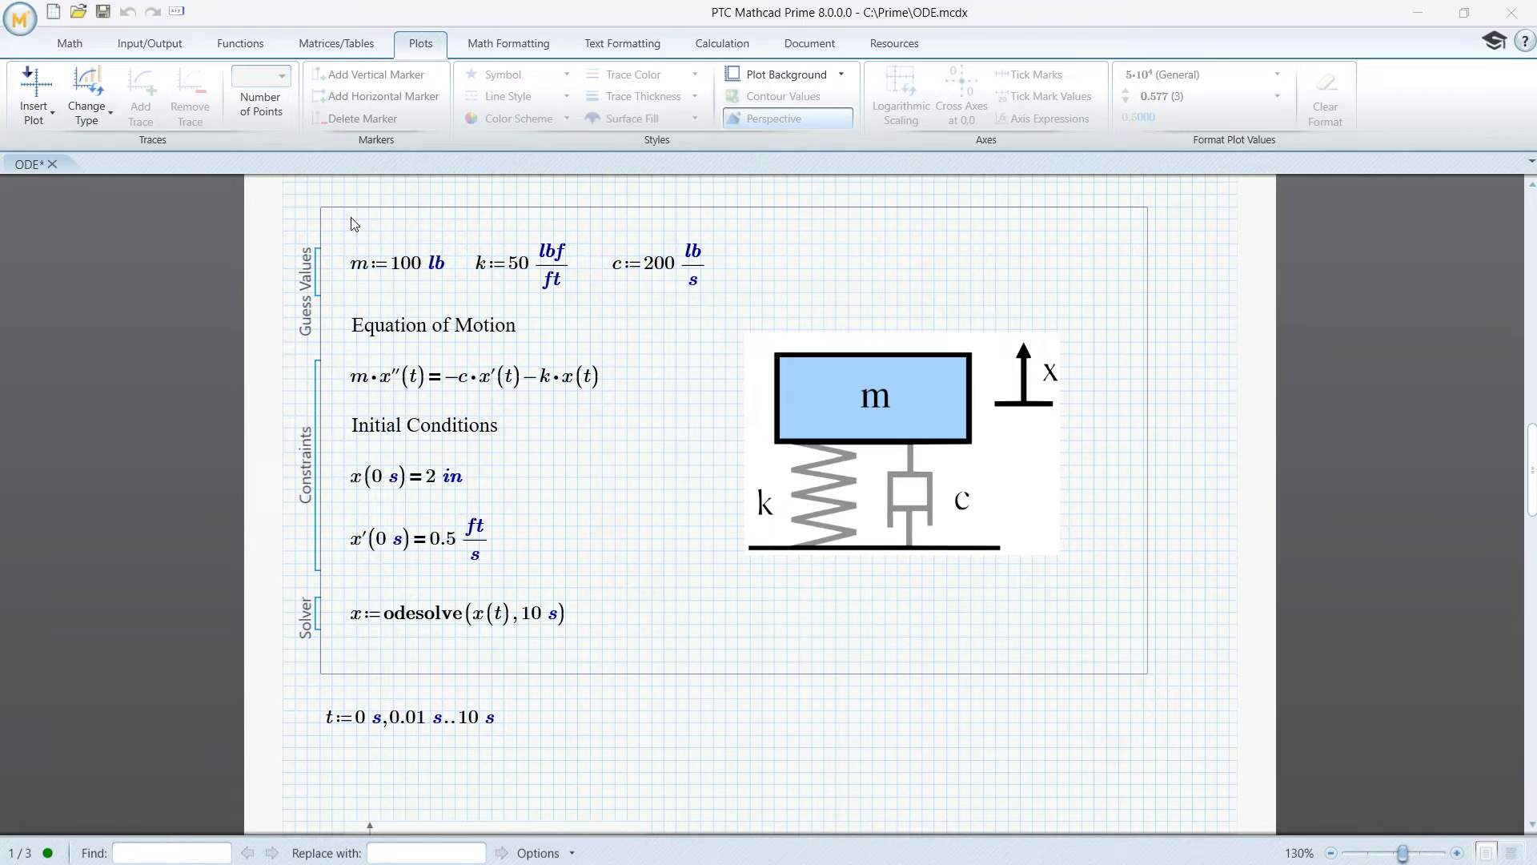
Delete the m, k and c definitions and check odesolve's incompatible-units error
left_click_drag(344, 239, 734, 290)
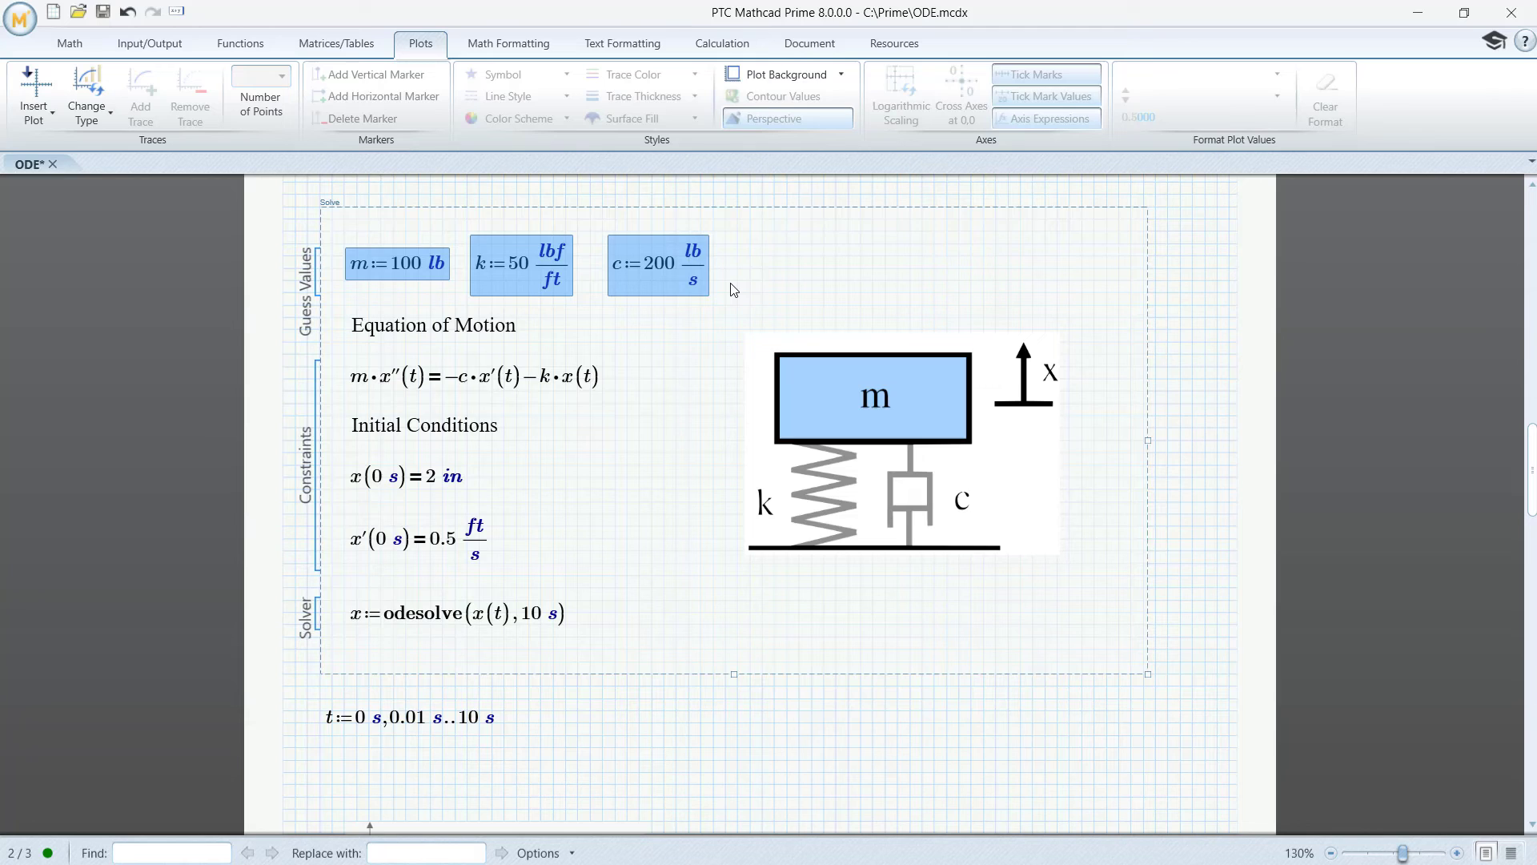
key("Delete")
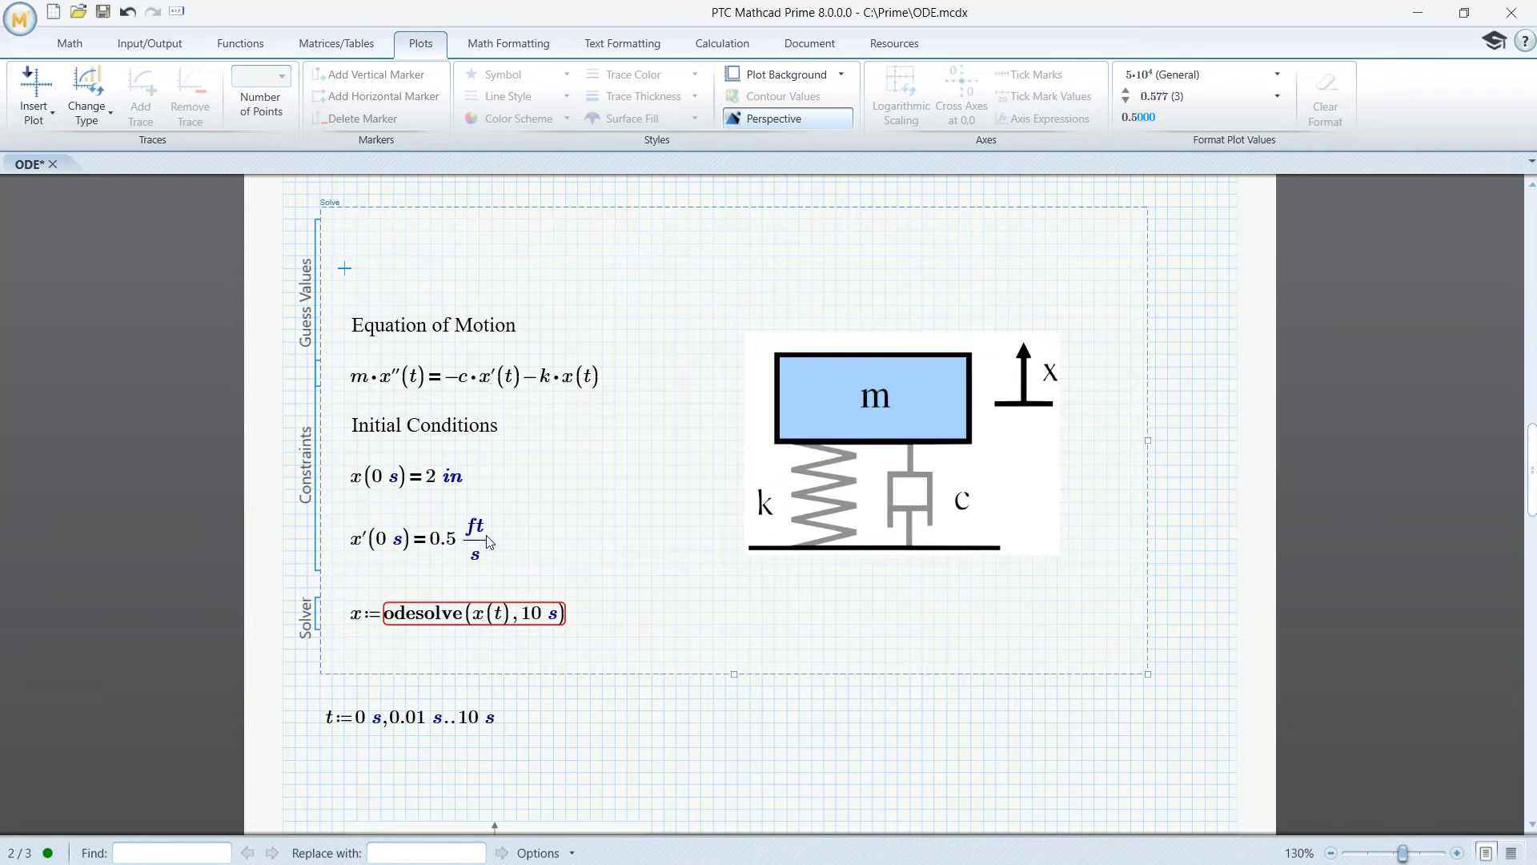
left_click(360, 617)
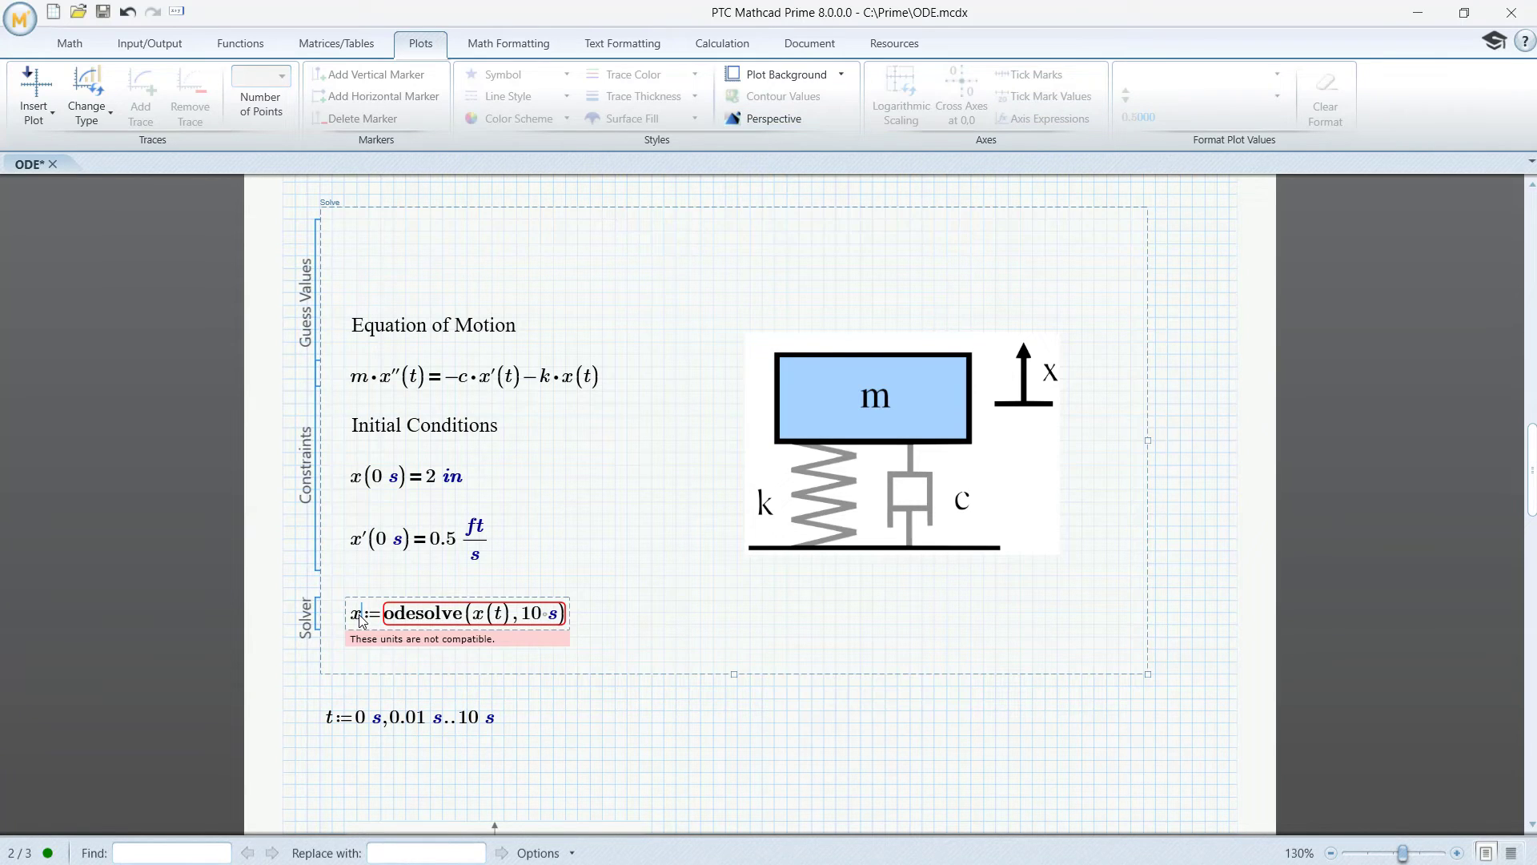
Make the solver x(m,k,c):=odesolve(x(t),10 s) and define X:=x(100 lb, 50 lbf/ft, 200 lb/s)
type("(m,k")
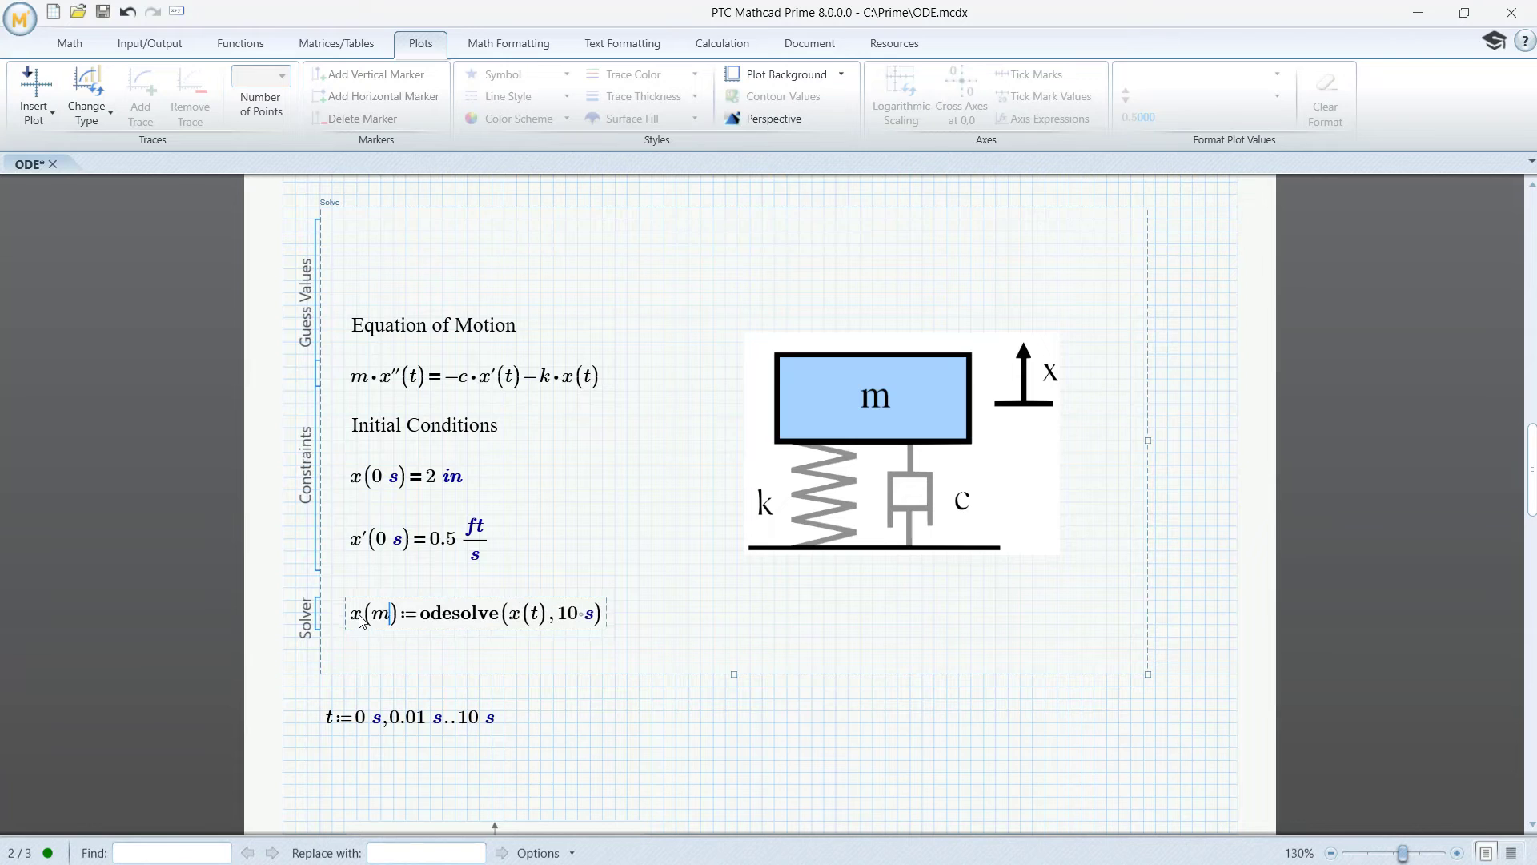
type(",c")
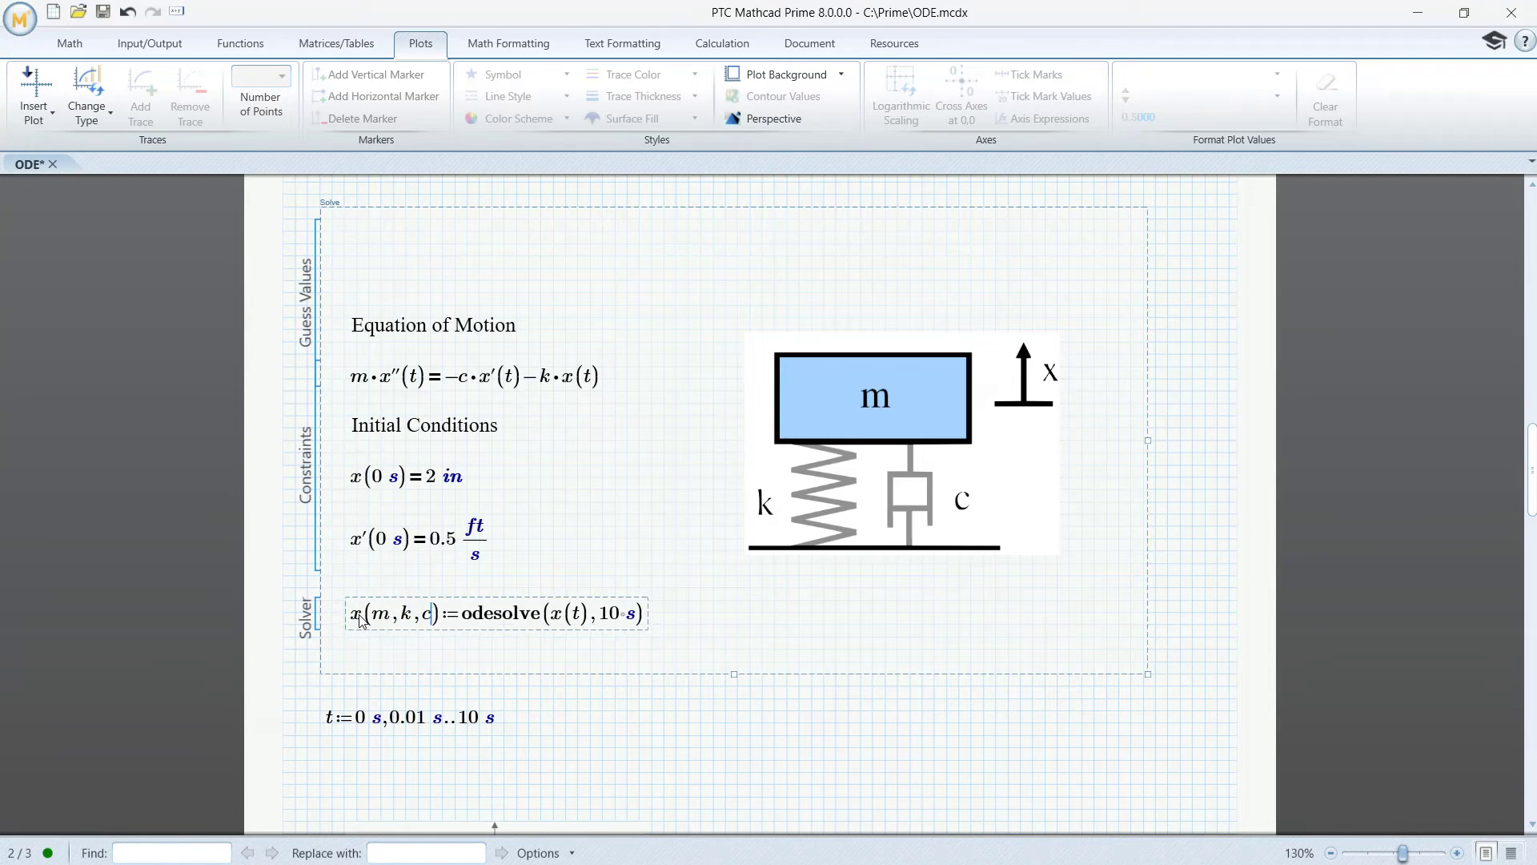
left_click(369, 759)
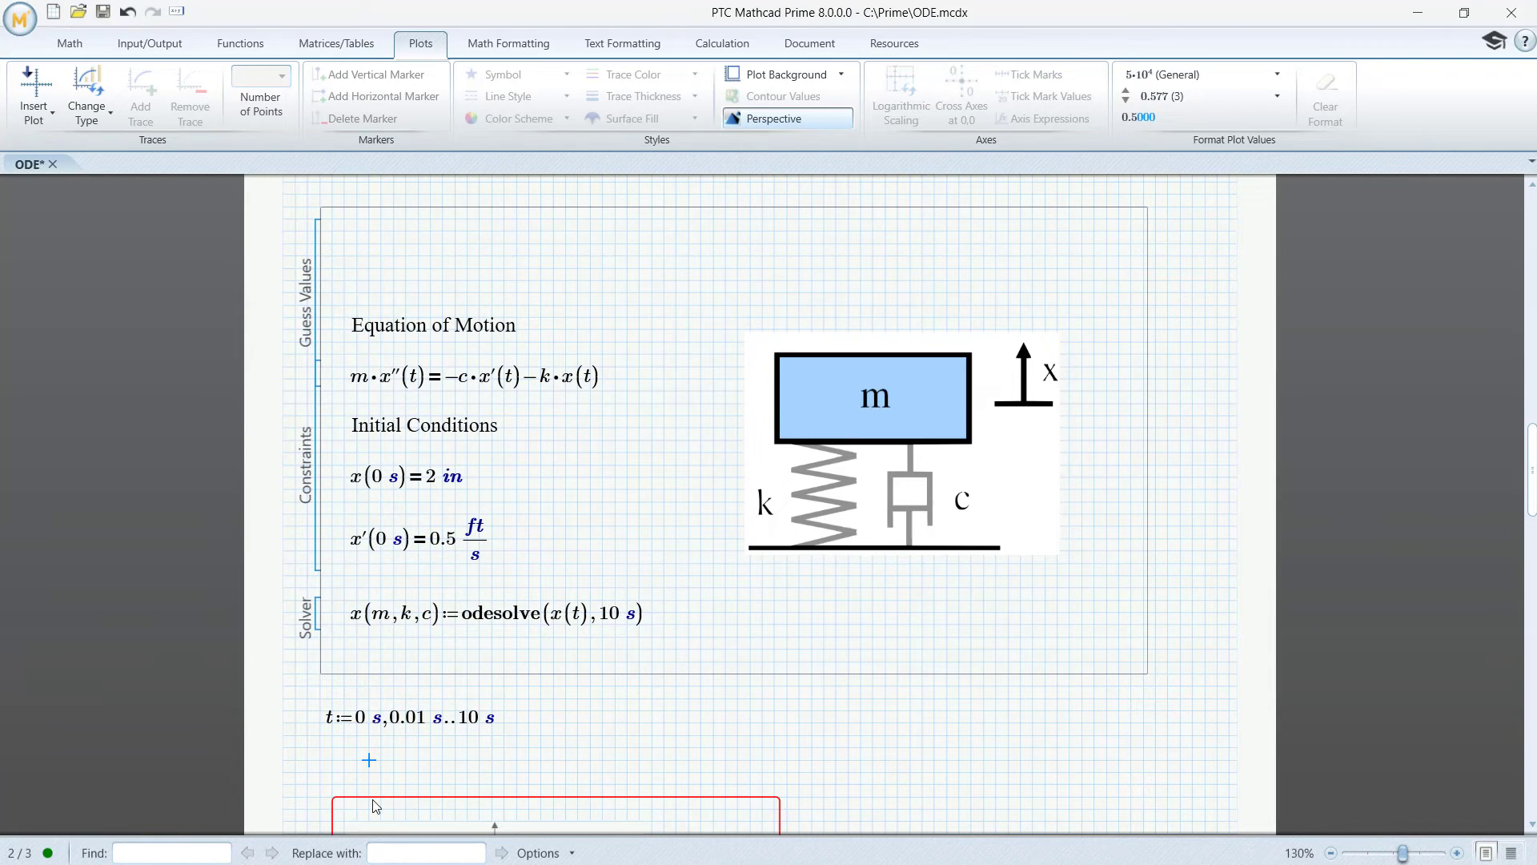
type("X")
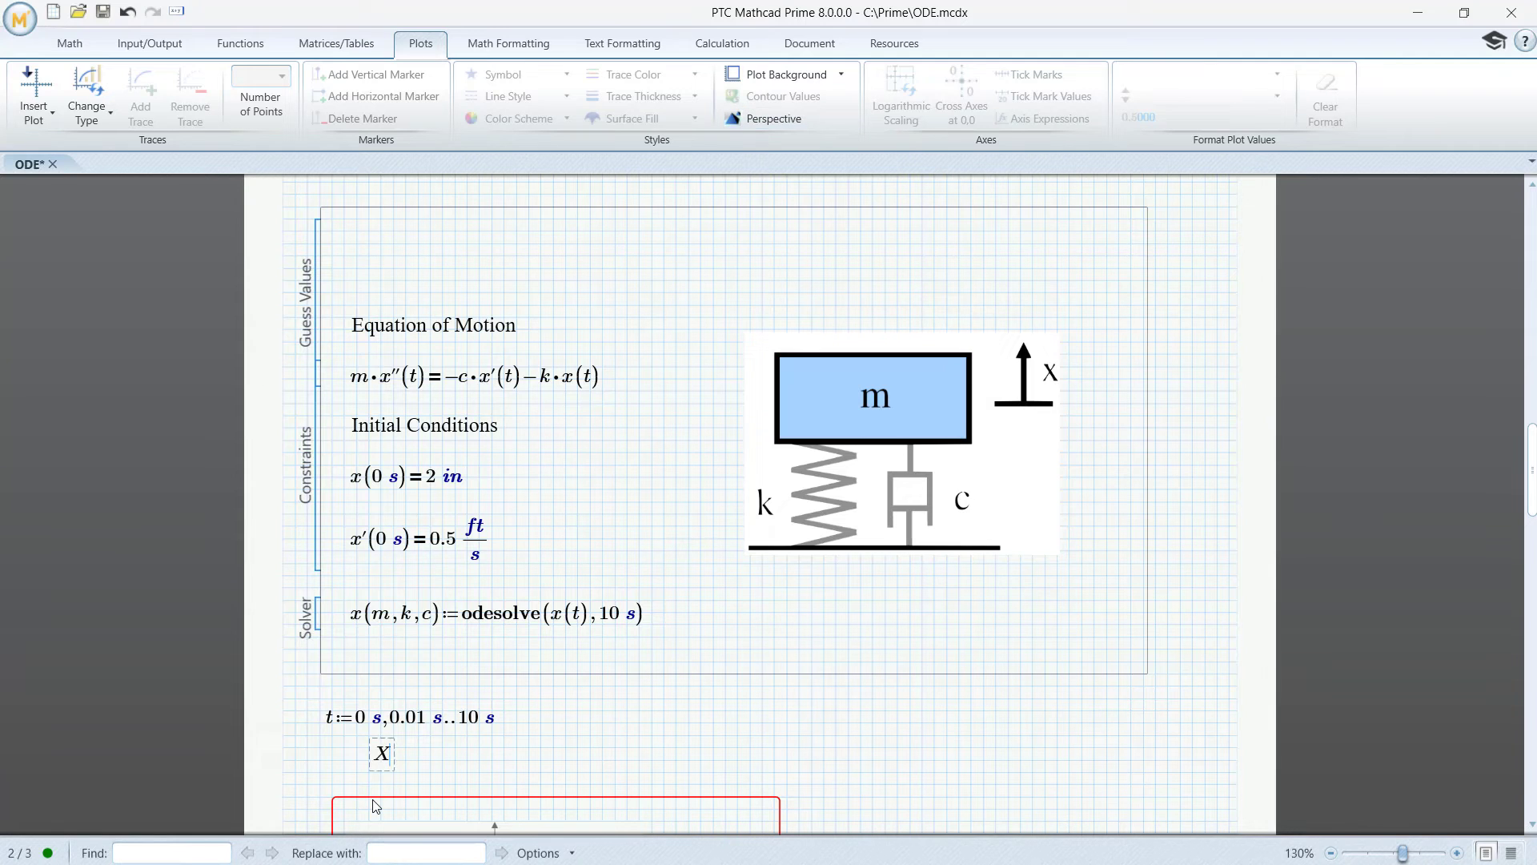
type(":=x(")
type("100*lb,50*lb")
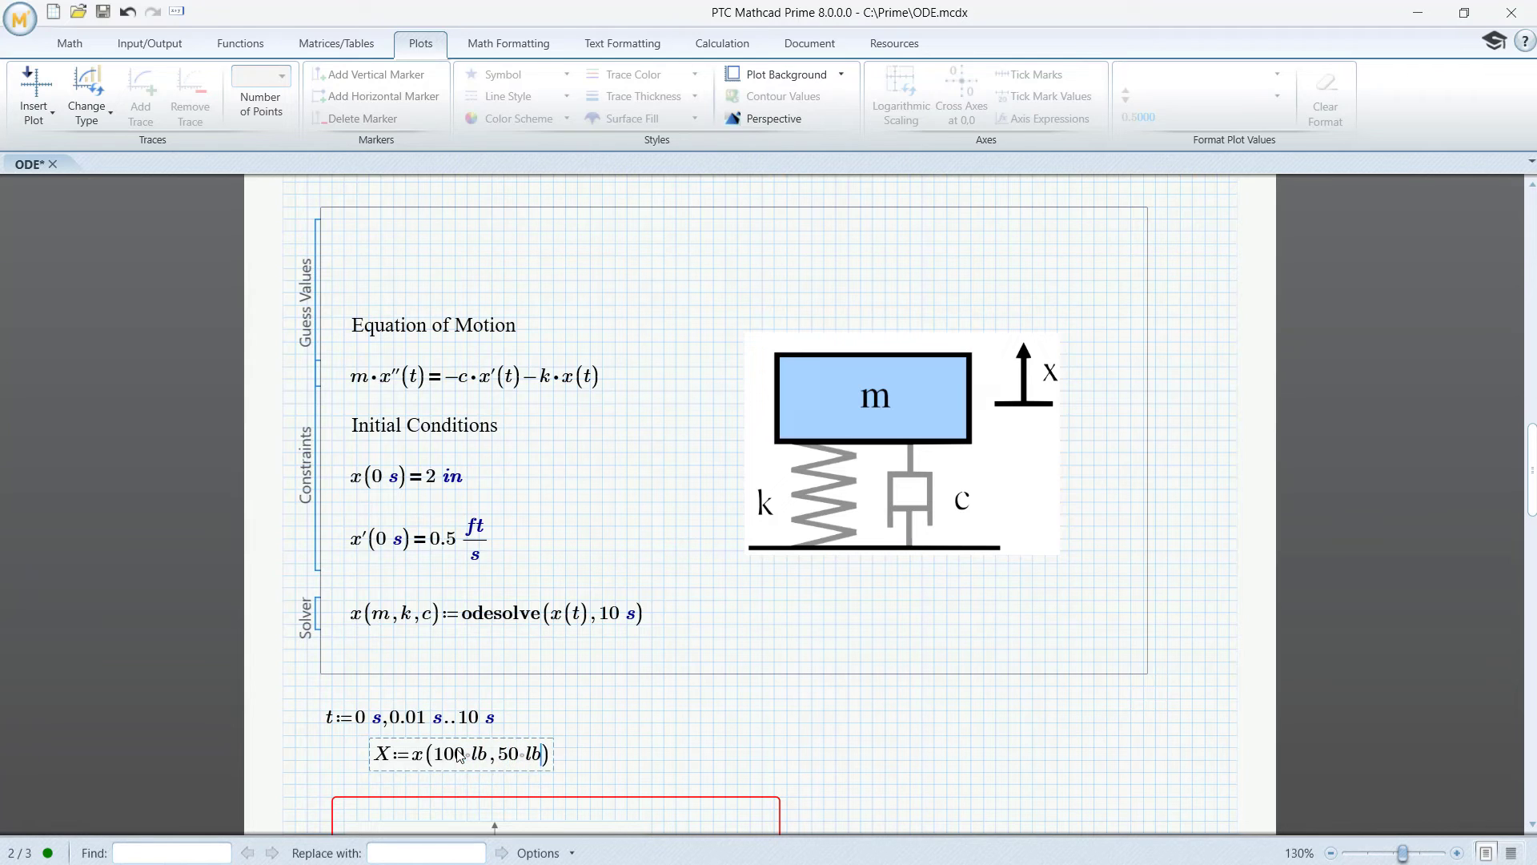
type("f/ft,200*lb/s")
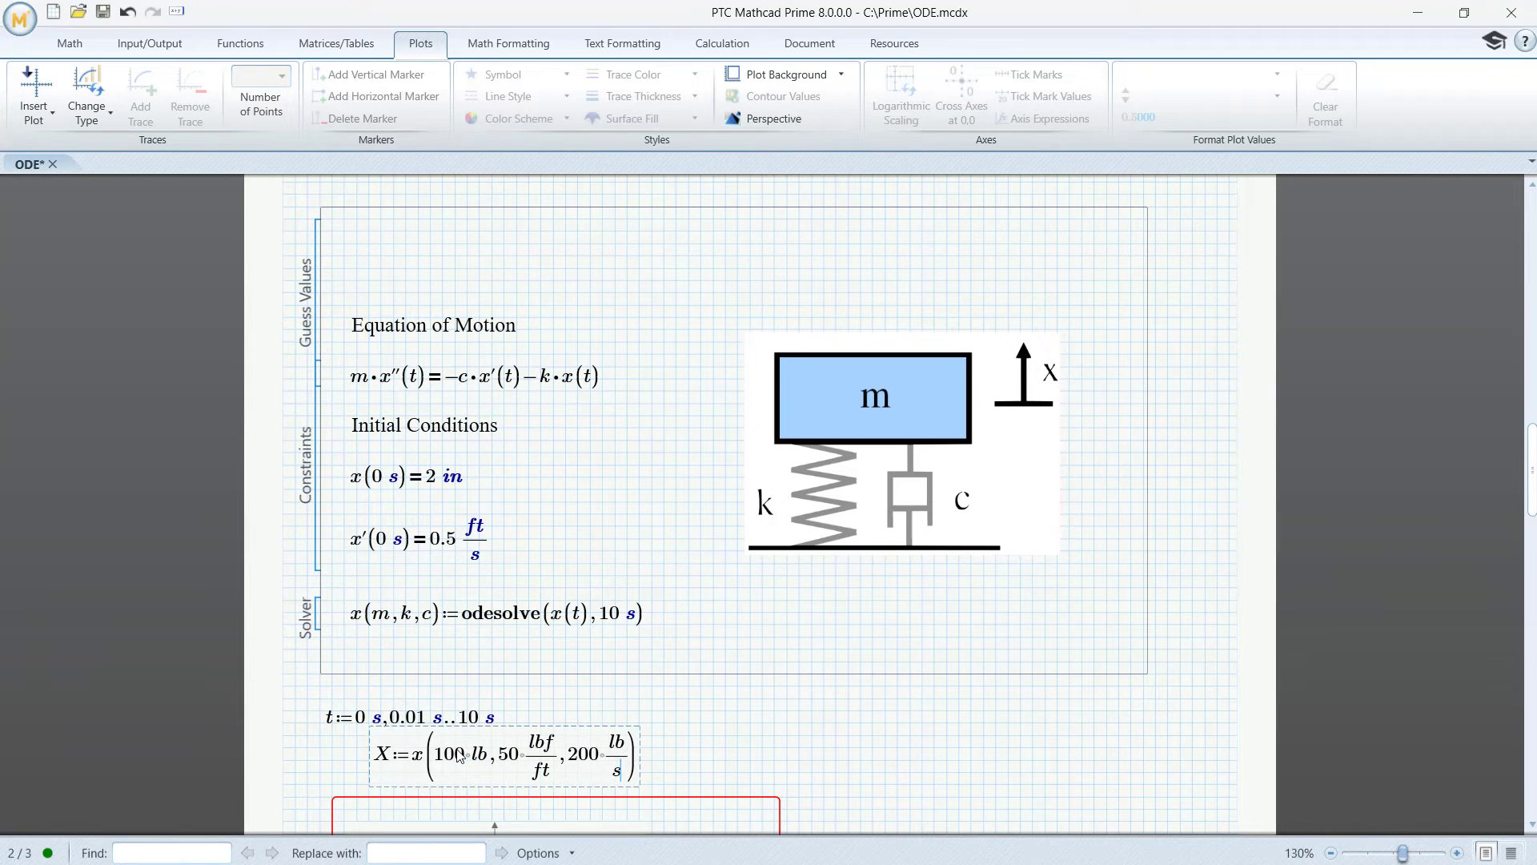
left_click(792, 747)
Change the plot's vertical axis from x(t) to X(t), showing the damped oscillation
scroll(726, 693, "down", 1)
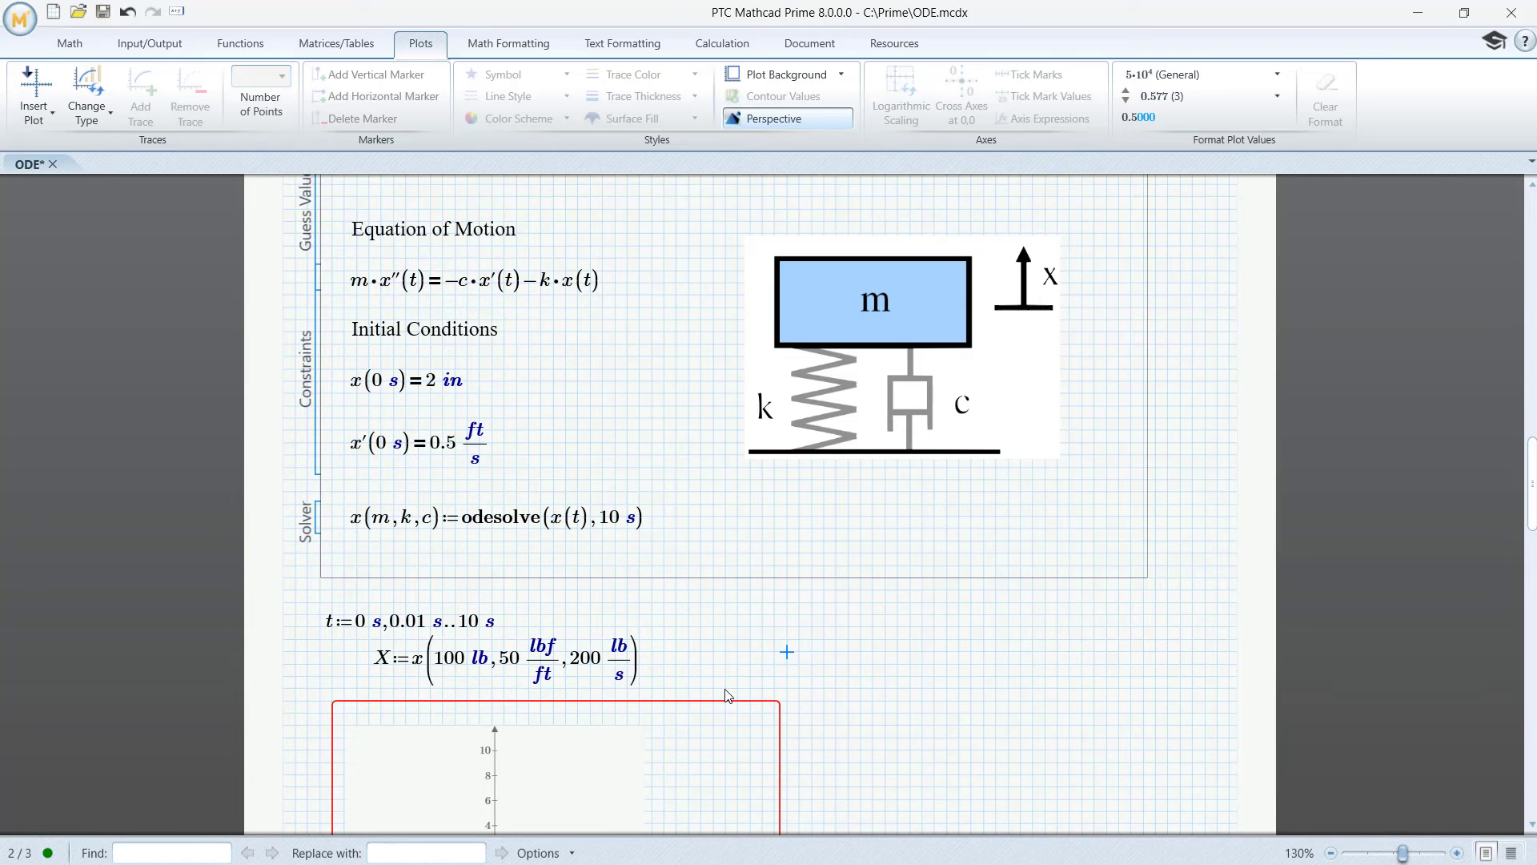
scroll(726, 694, "down", 2)
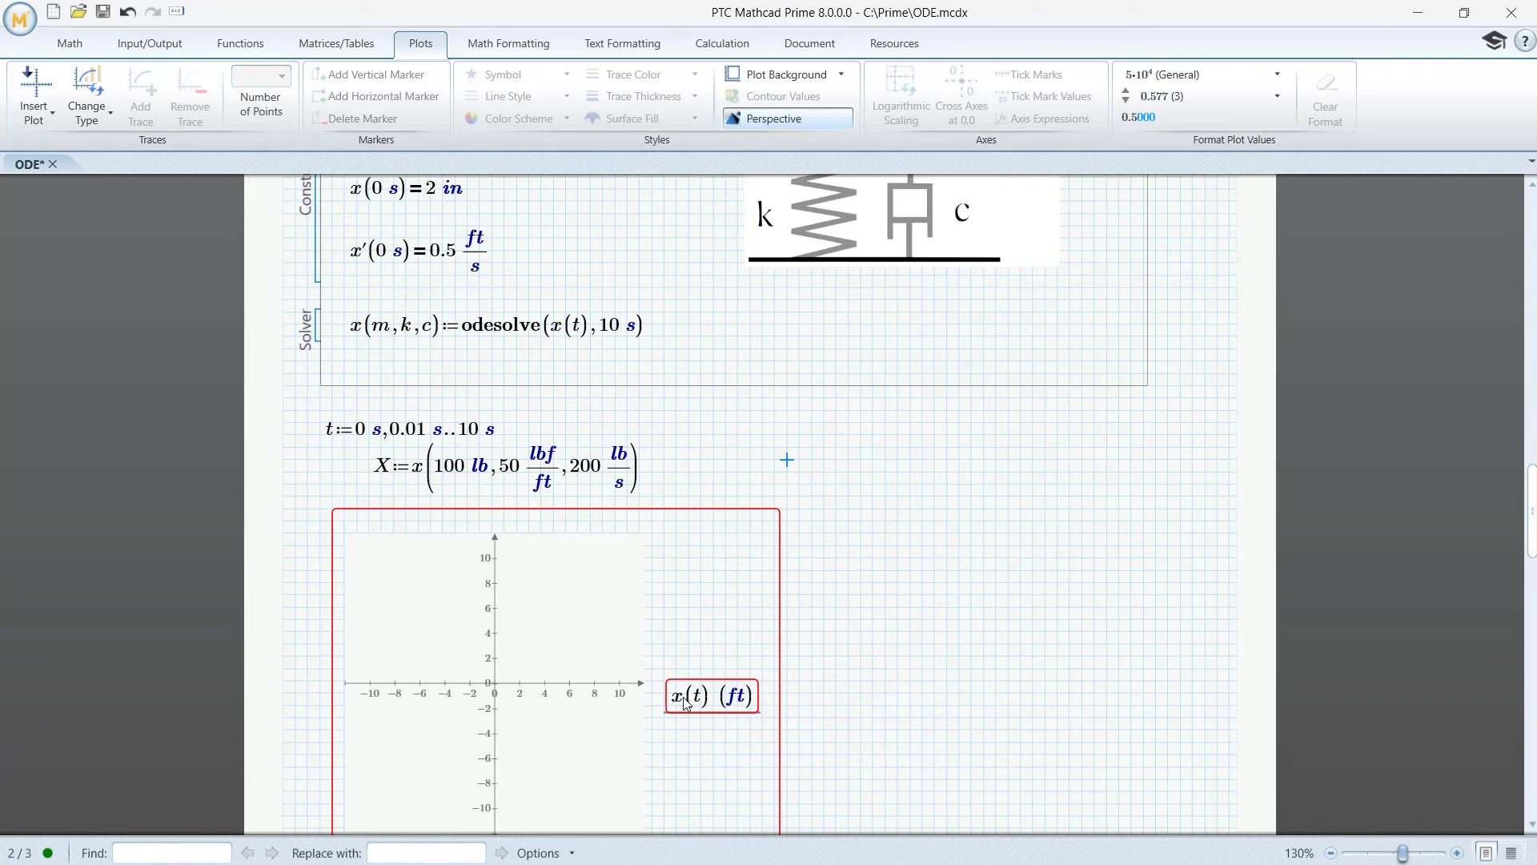
left_click(686, 703)
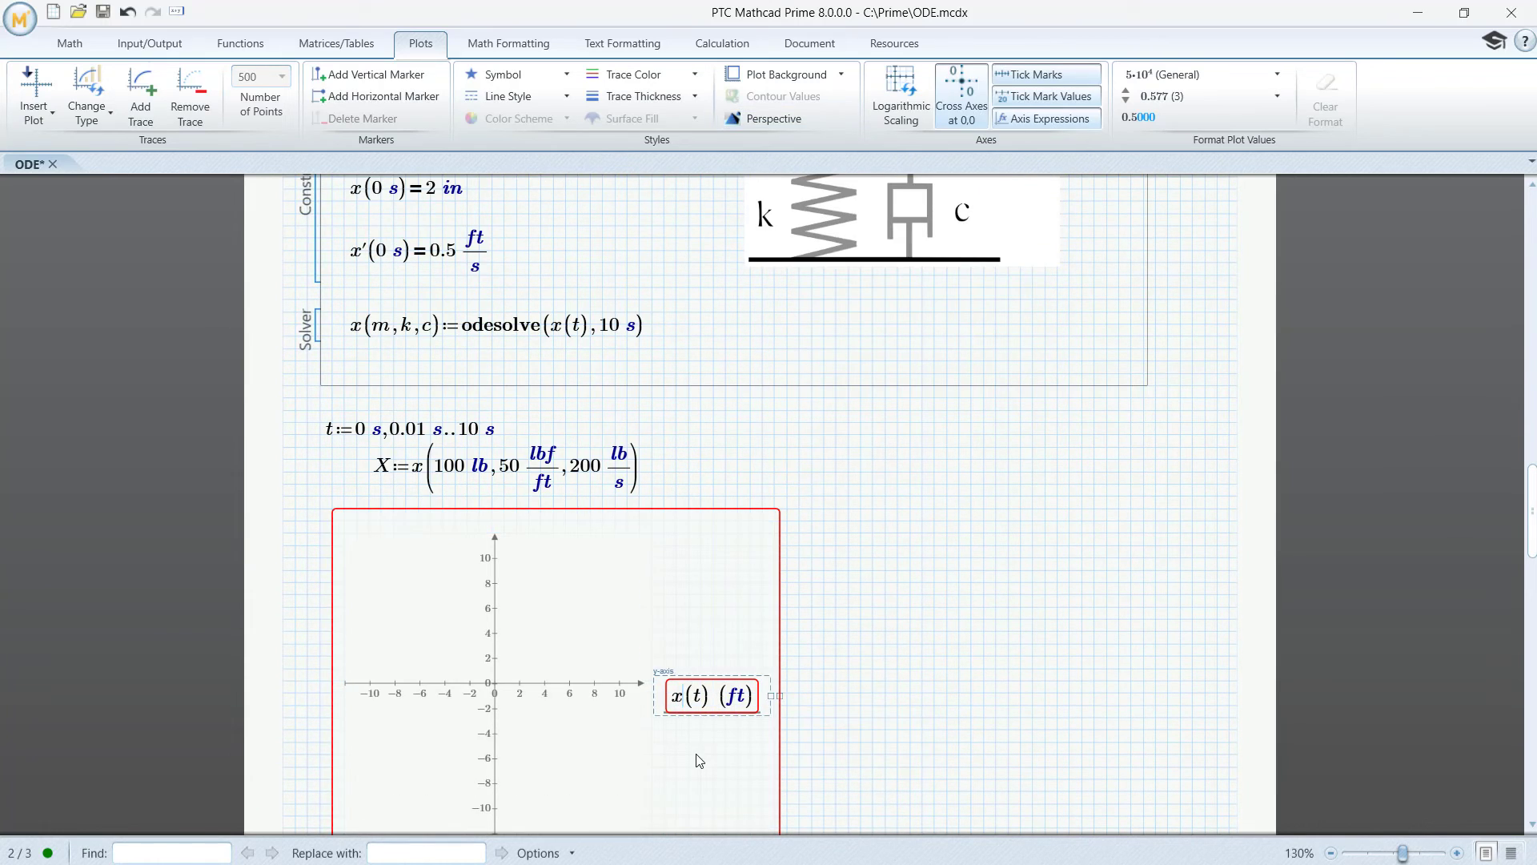
key("BackSpace")
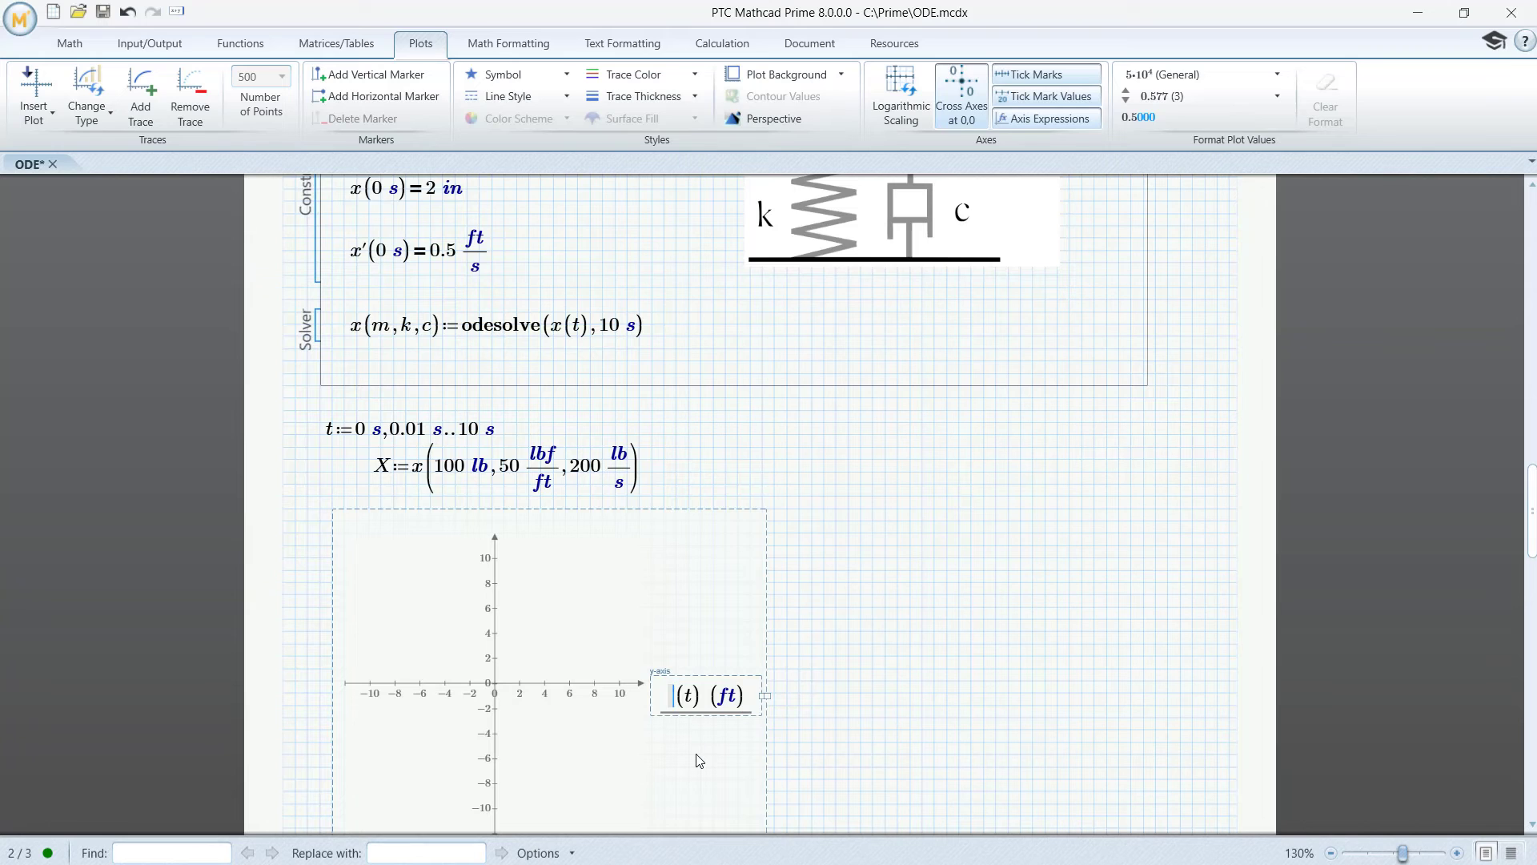
type("X")
left_click(961, 620)
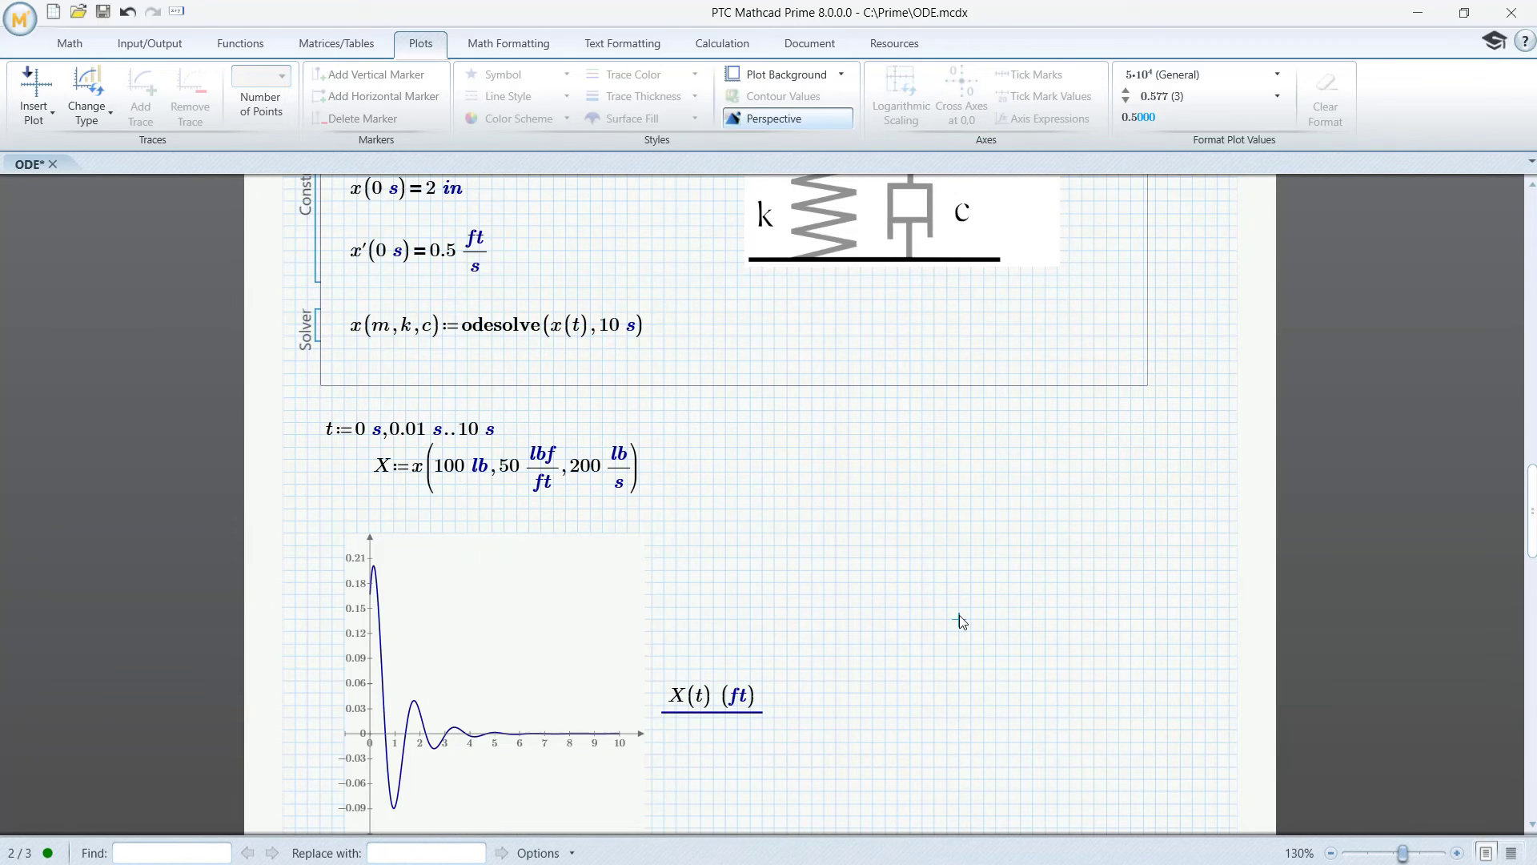
scroll(965, 616, "down", 3)
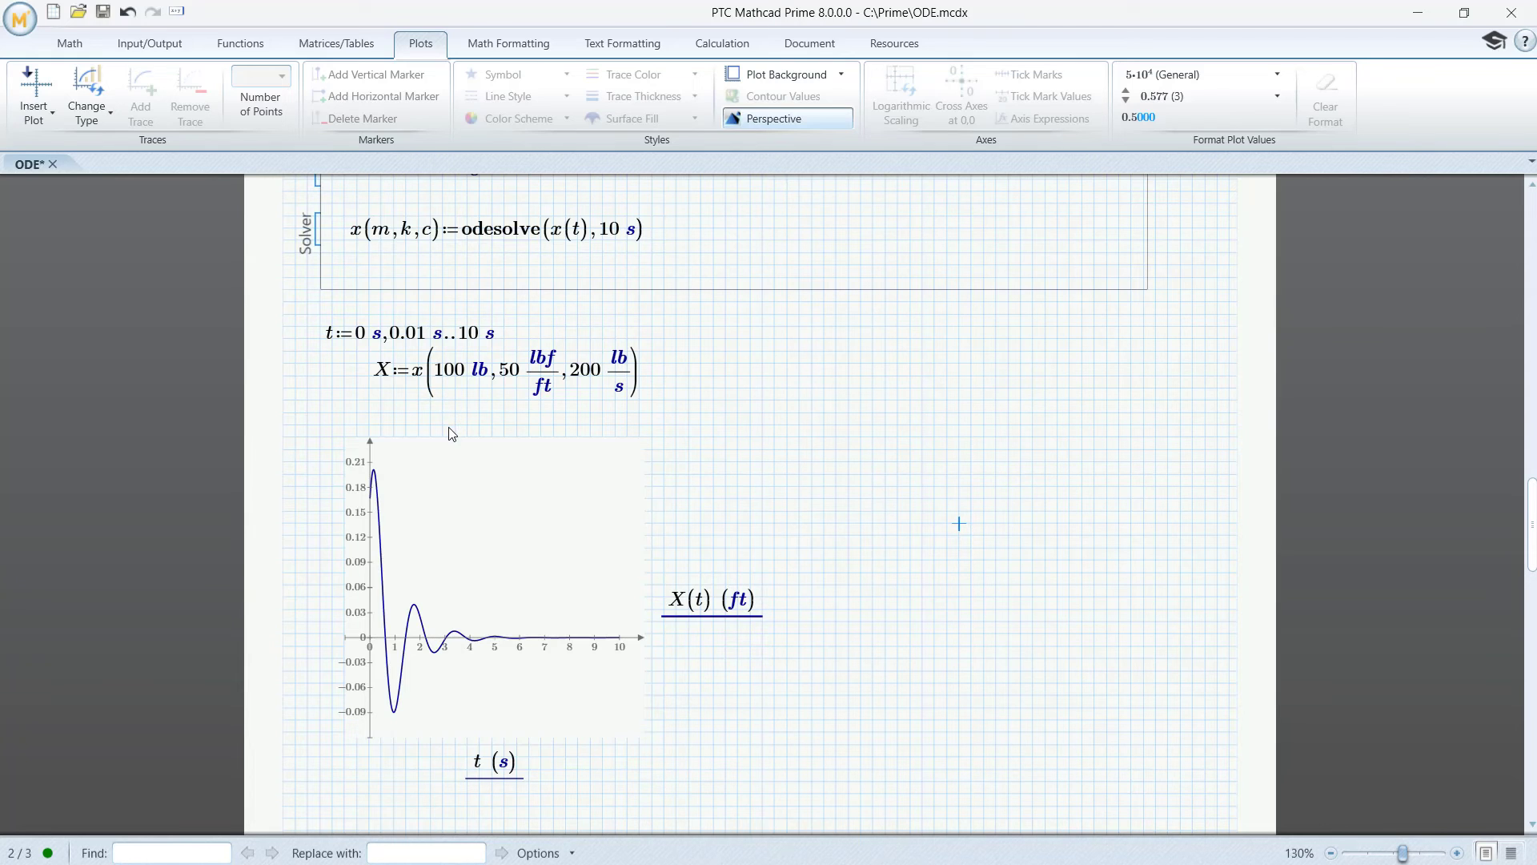
Change the mass in the X definition from 100 lb to 200 lb
left_click(445, 379)
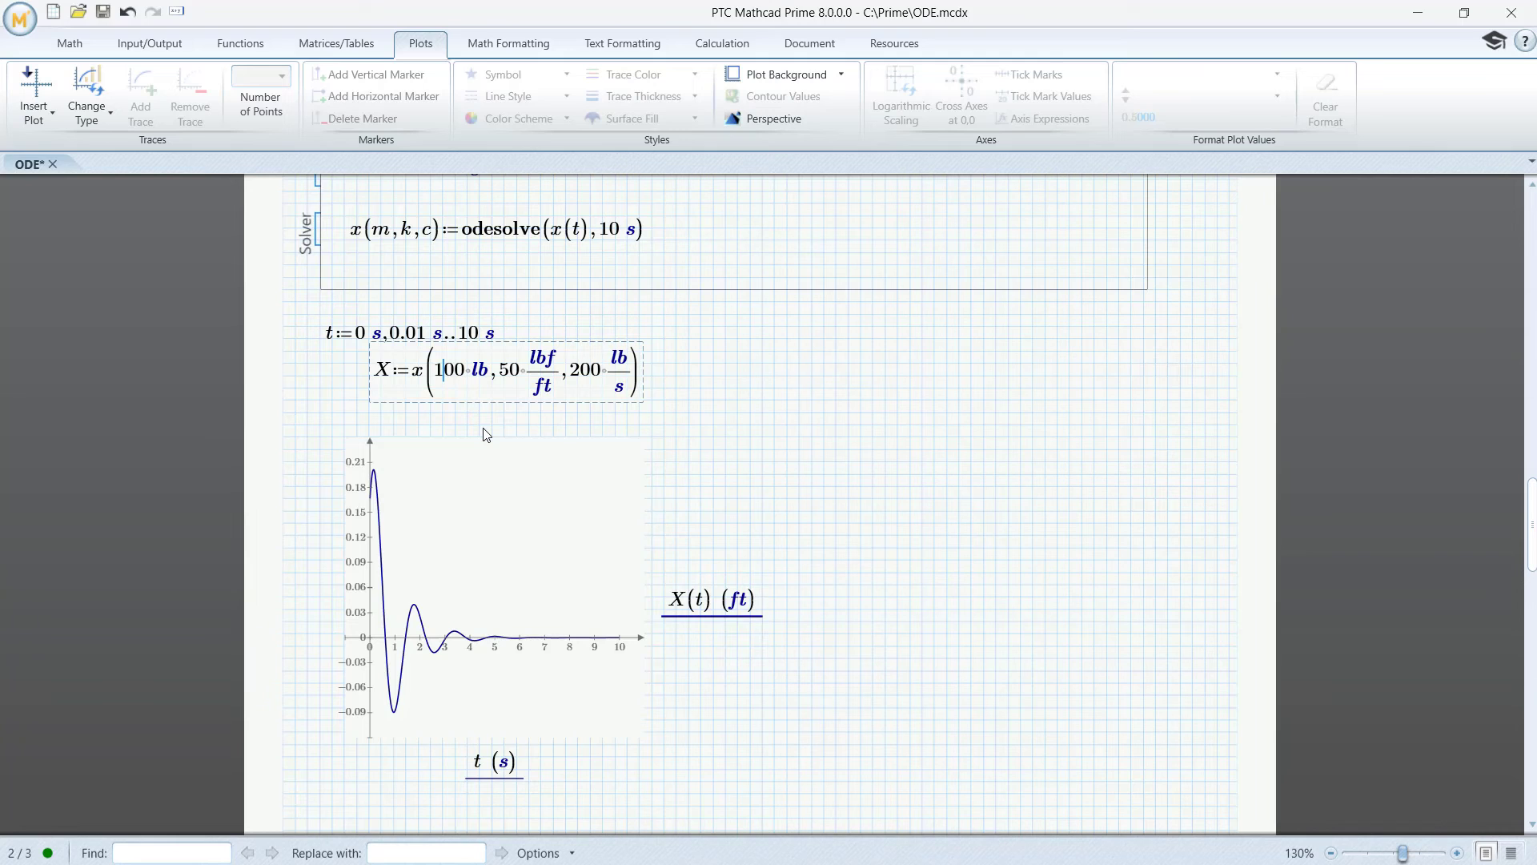
key("BackSpace")
type("2")
left_click(787, 412)
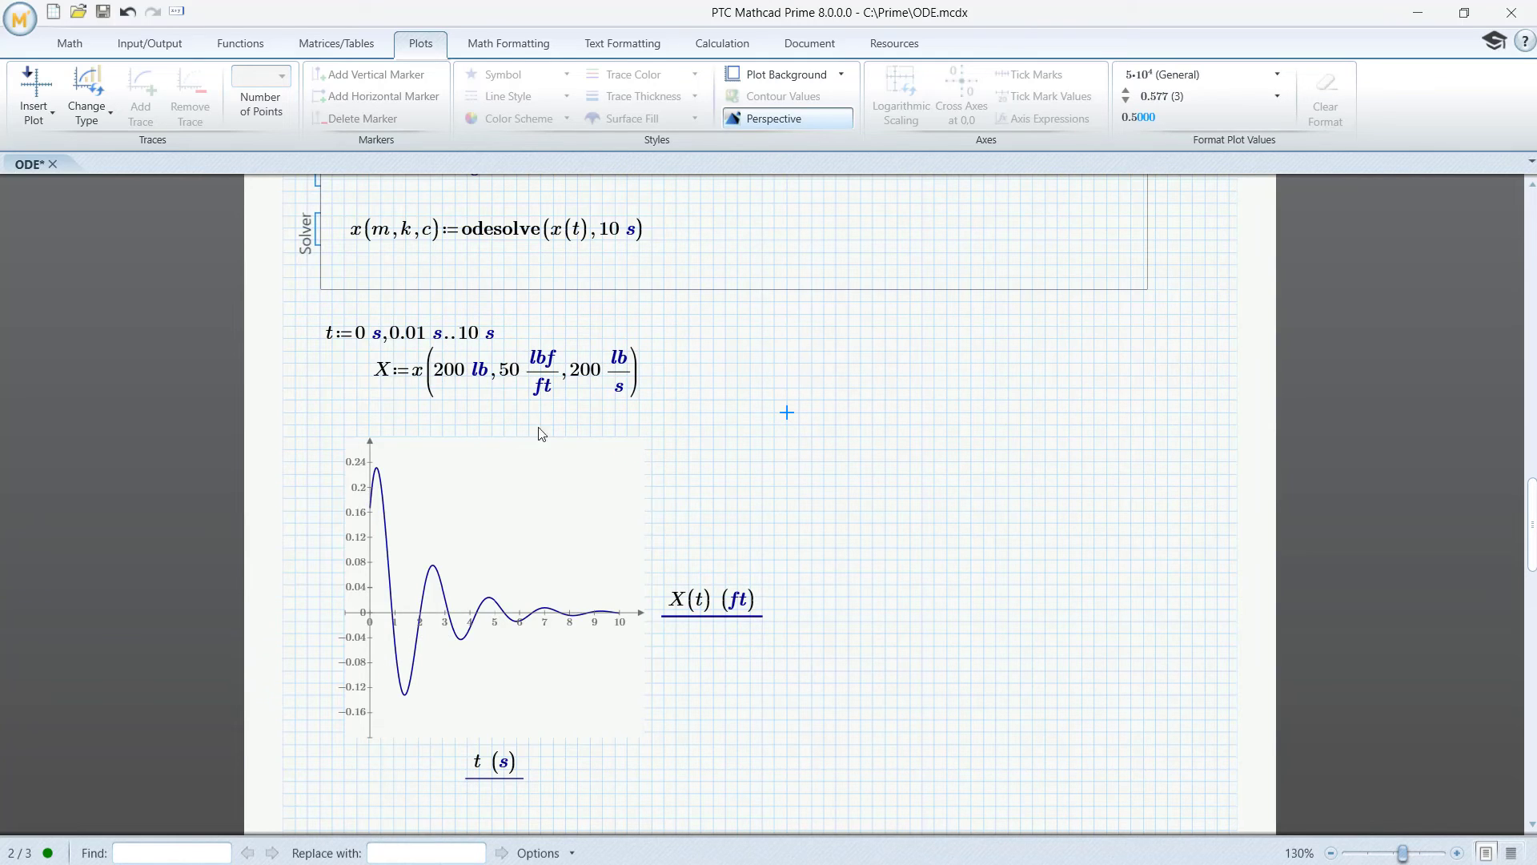
Change the damping in the X definition from 200 lb/s to 100 lb/s
left_click(583, 380)
key("BackSpace")
type("1")
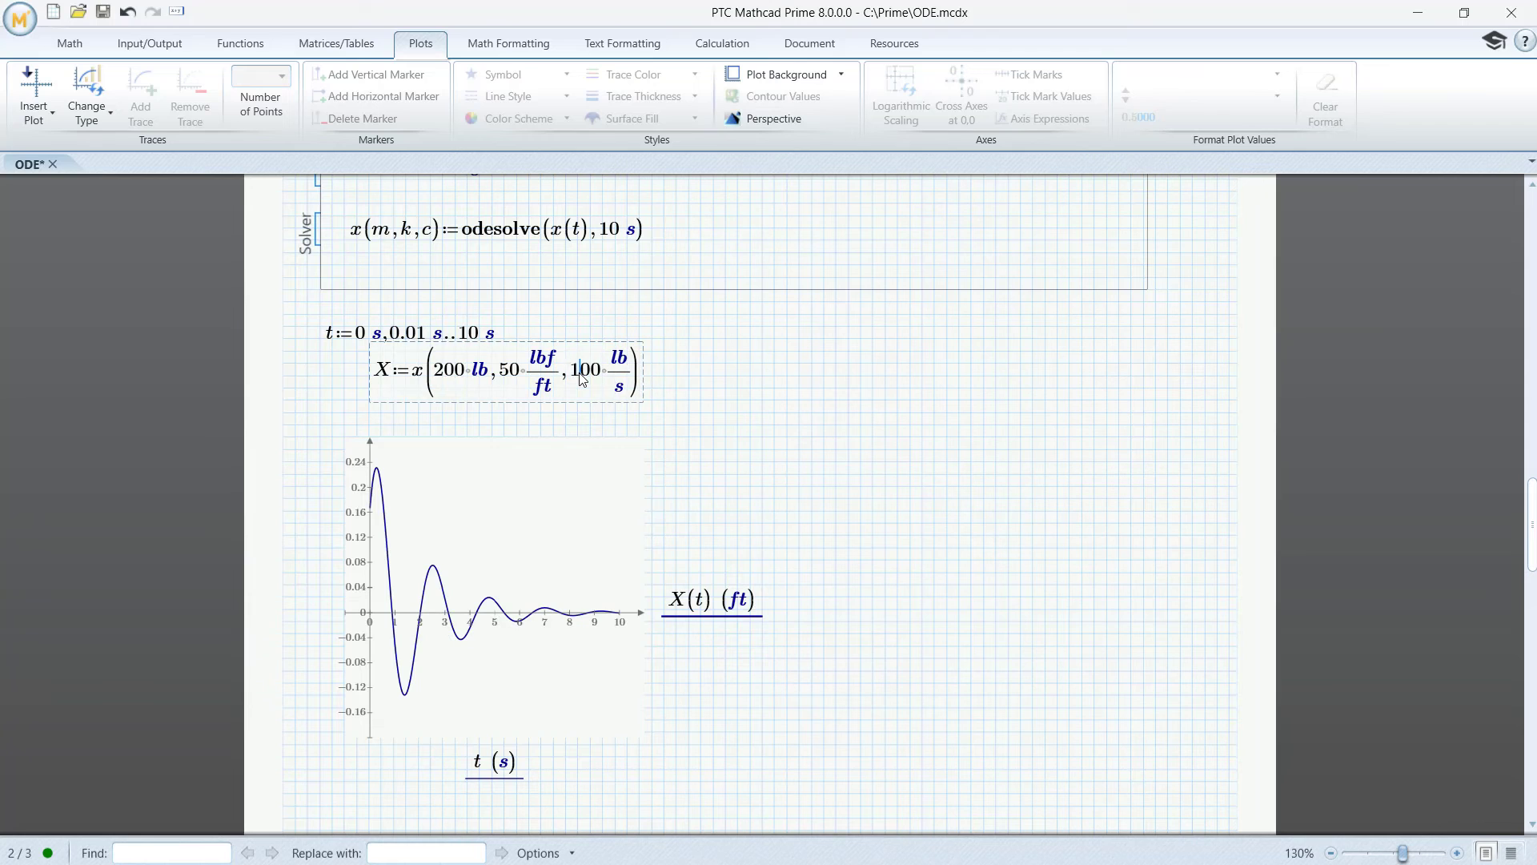
left_click(912, 413)
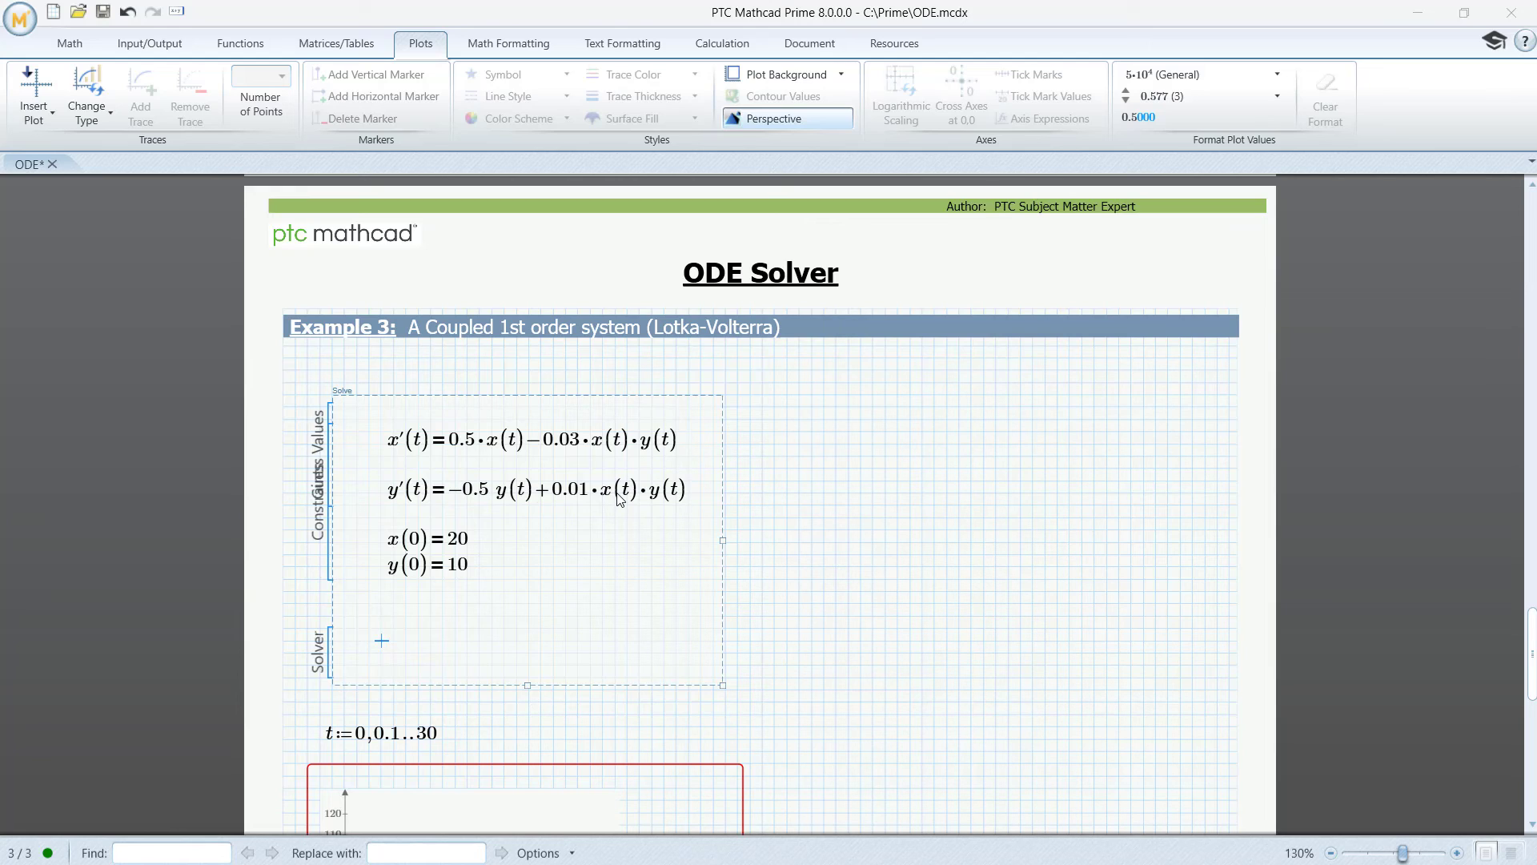
Type odesolve( into the Lotka-Volterra solve block's Solver area
left_click(423, 645)
type("odesol")
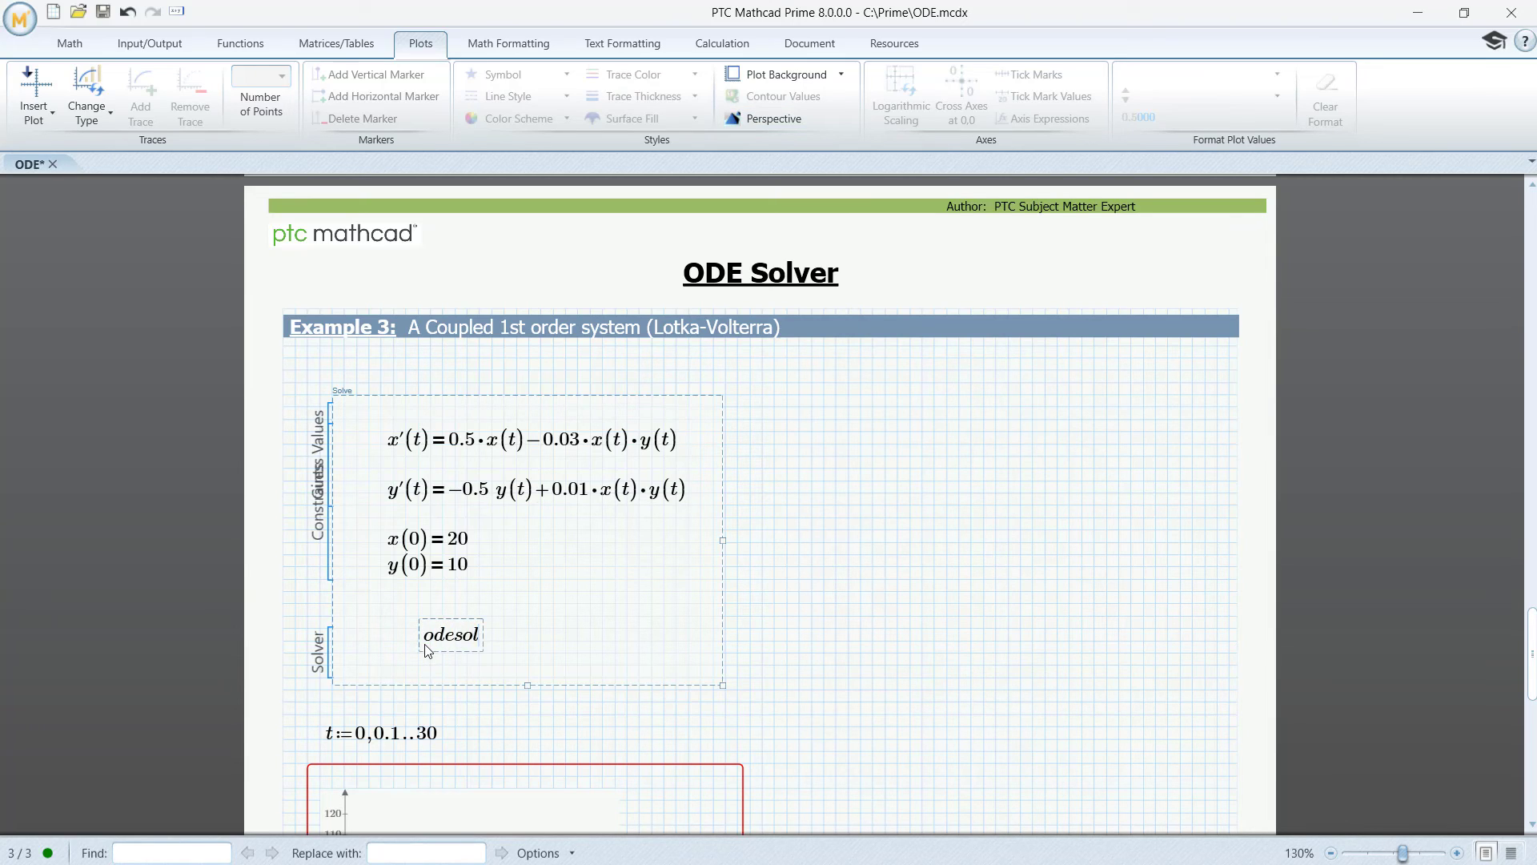
type("ve(")
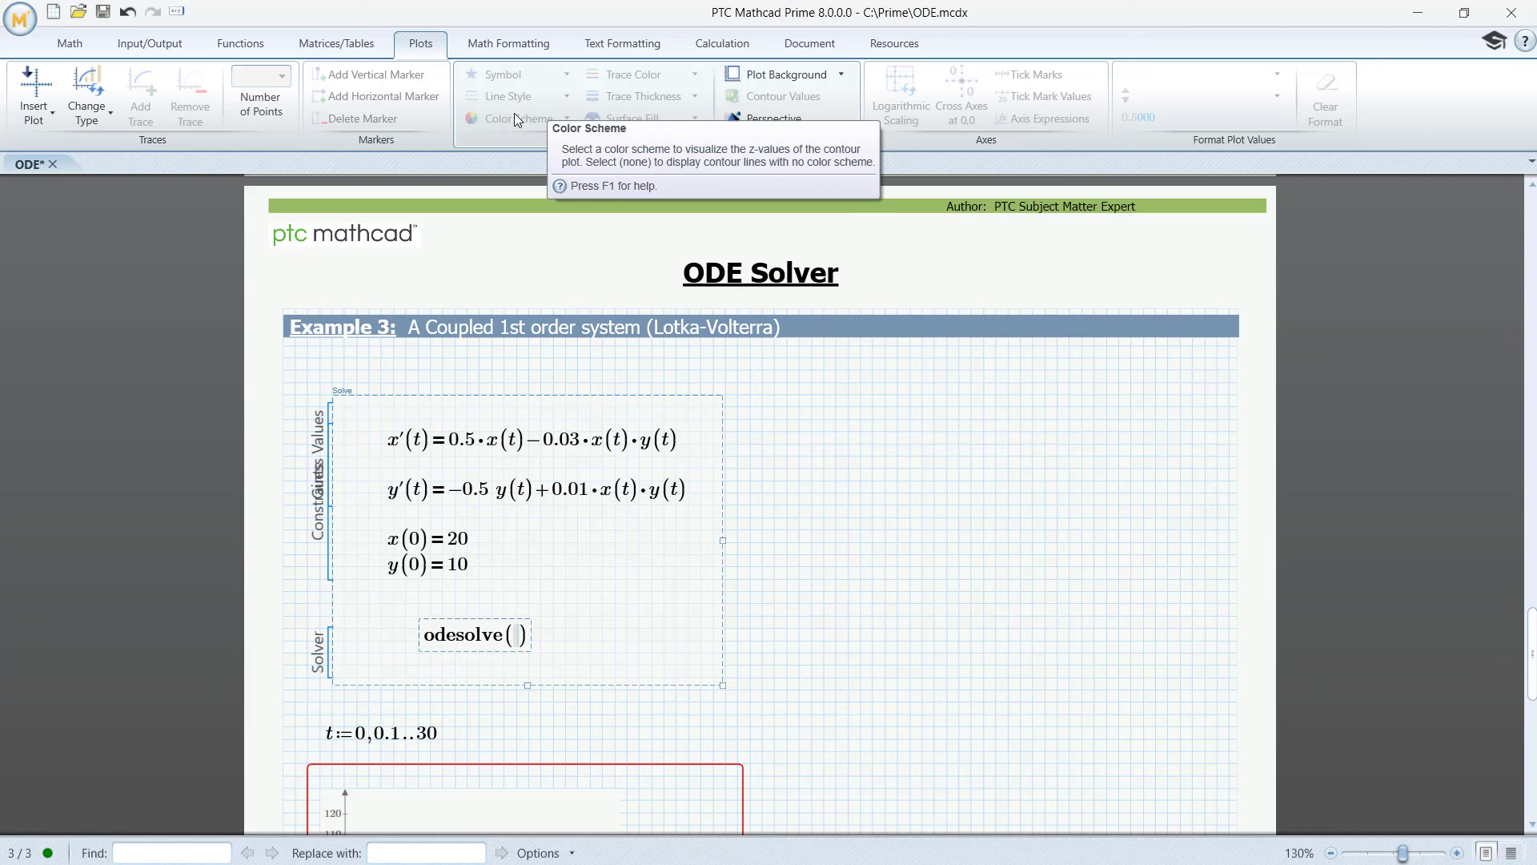
Insert a 2x1 matrix inside the odesolve( call
left_click(332, 45)
left_click(36, 98)
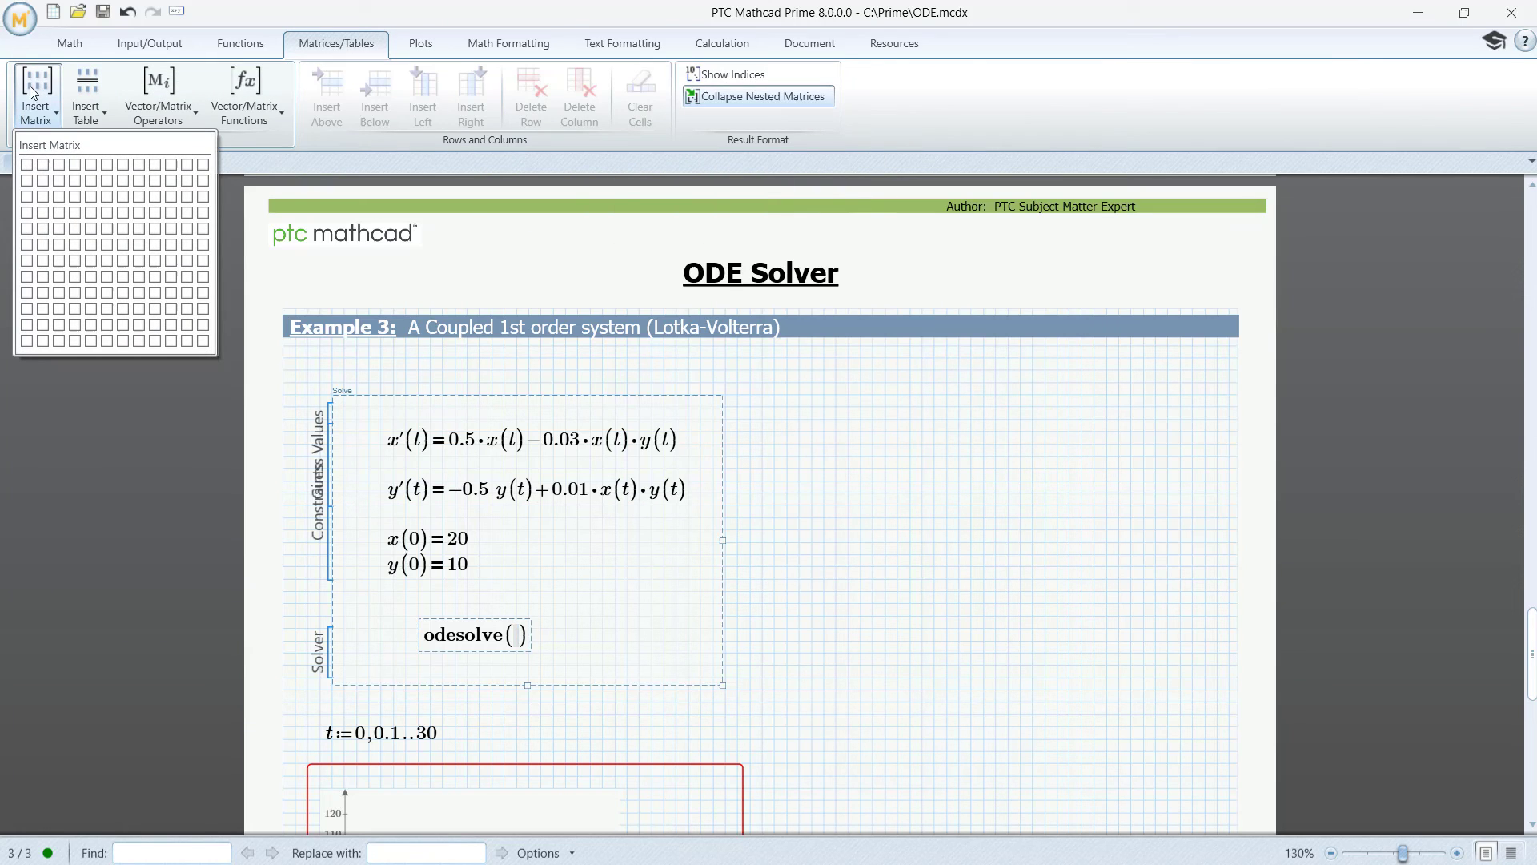
left_click(28, 180)
Fill the matrix with x(t) and y(t) and add the end value 30
type("x")
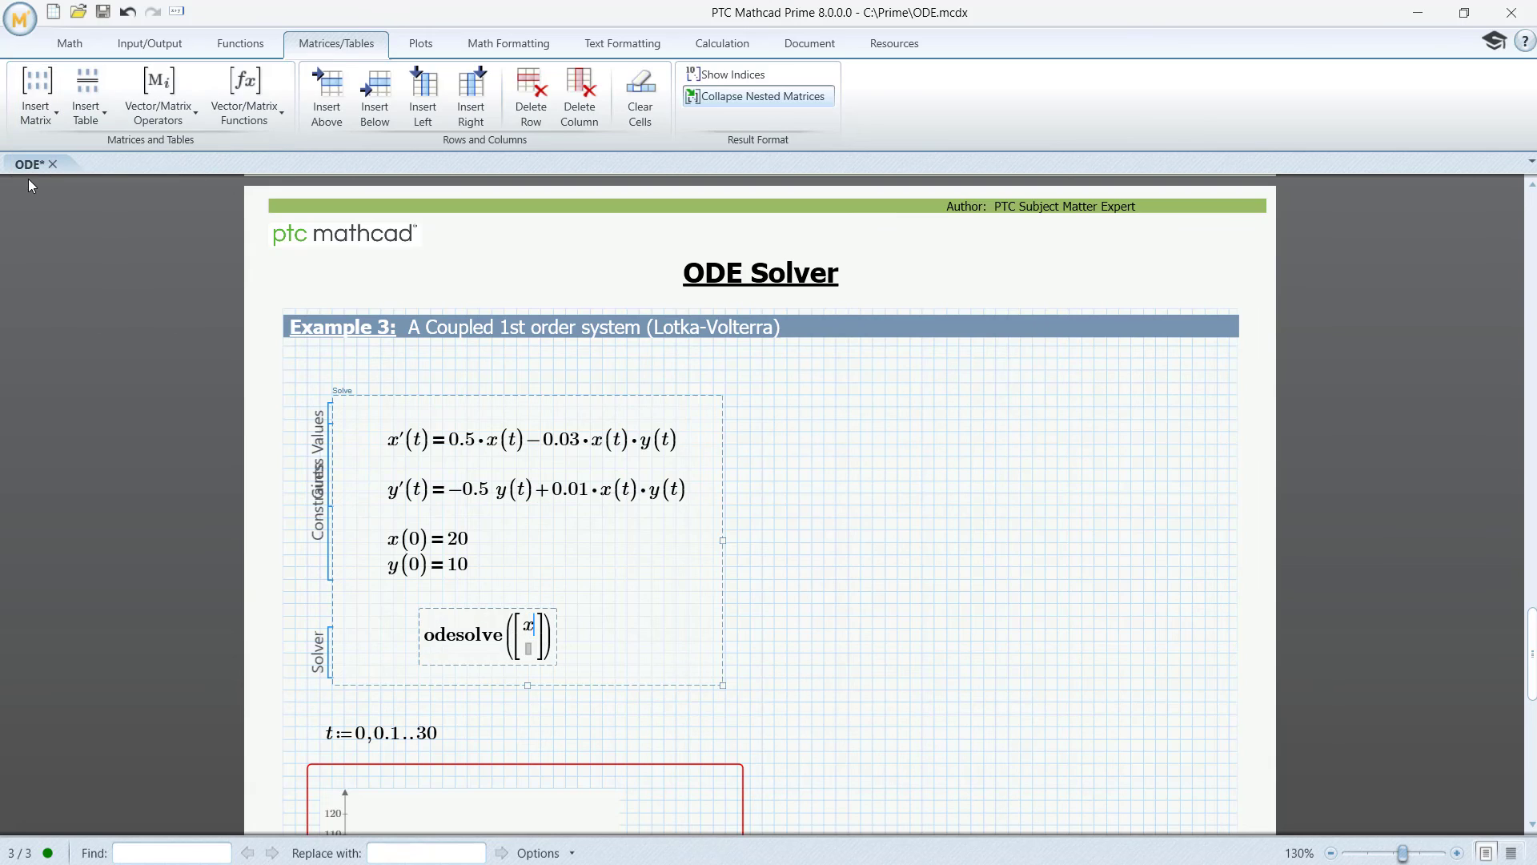
type("(t")
key("Down")
type("y(t)")
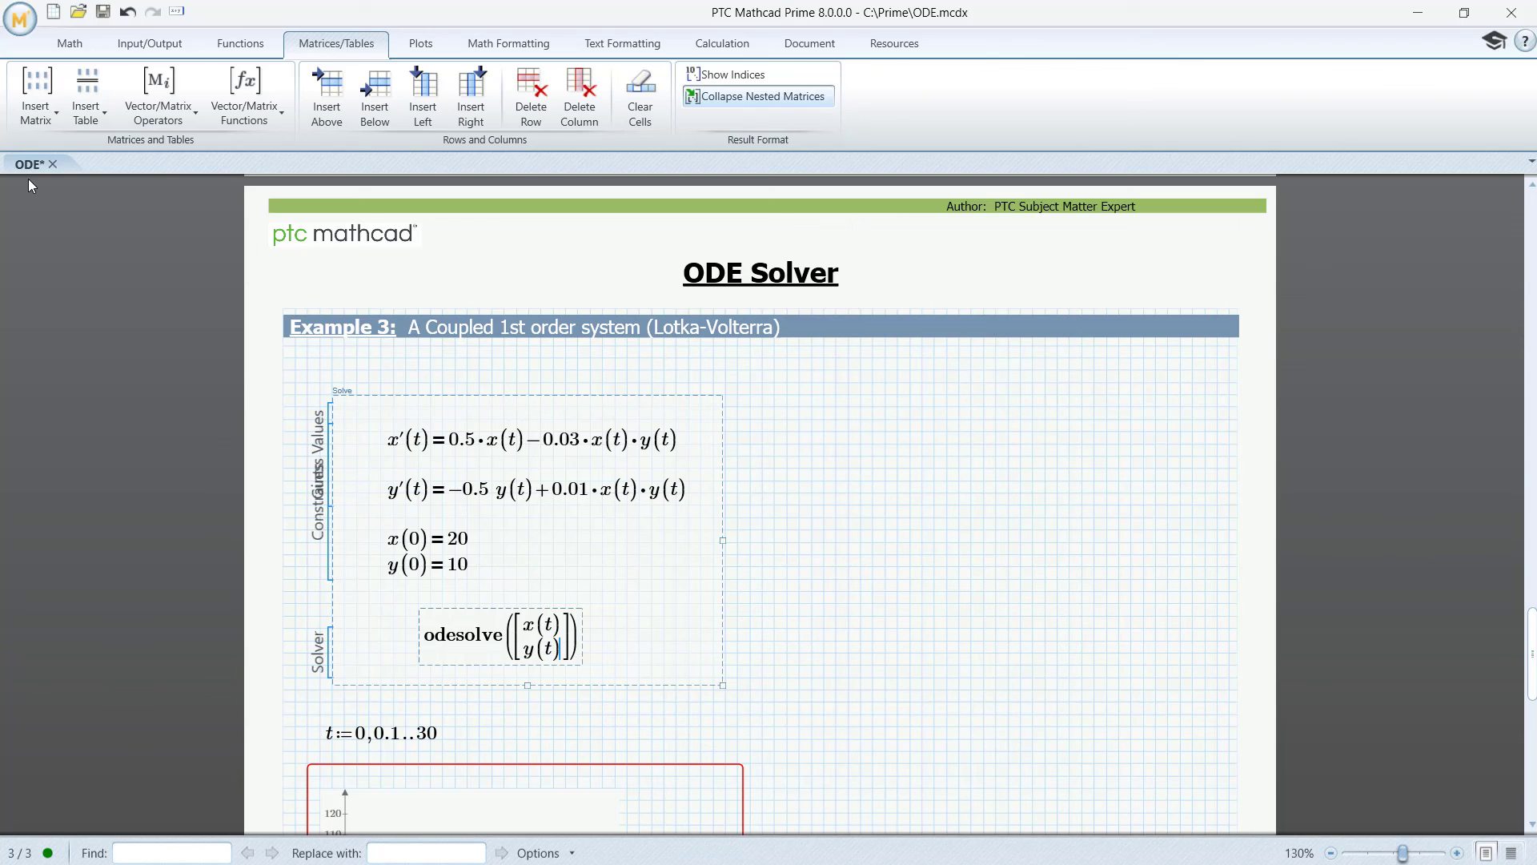
key("Right")
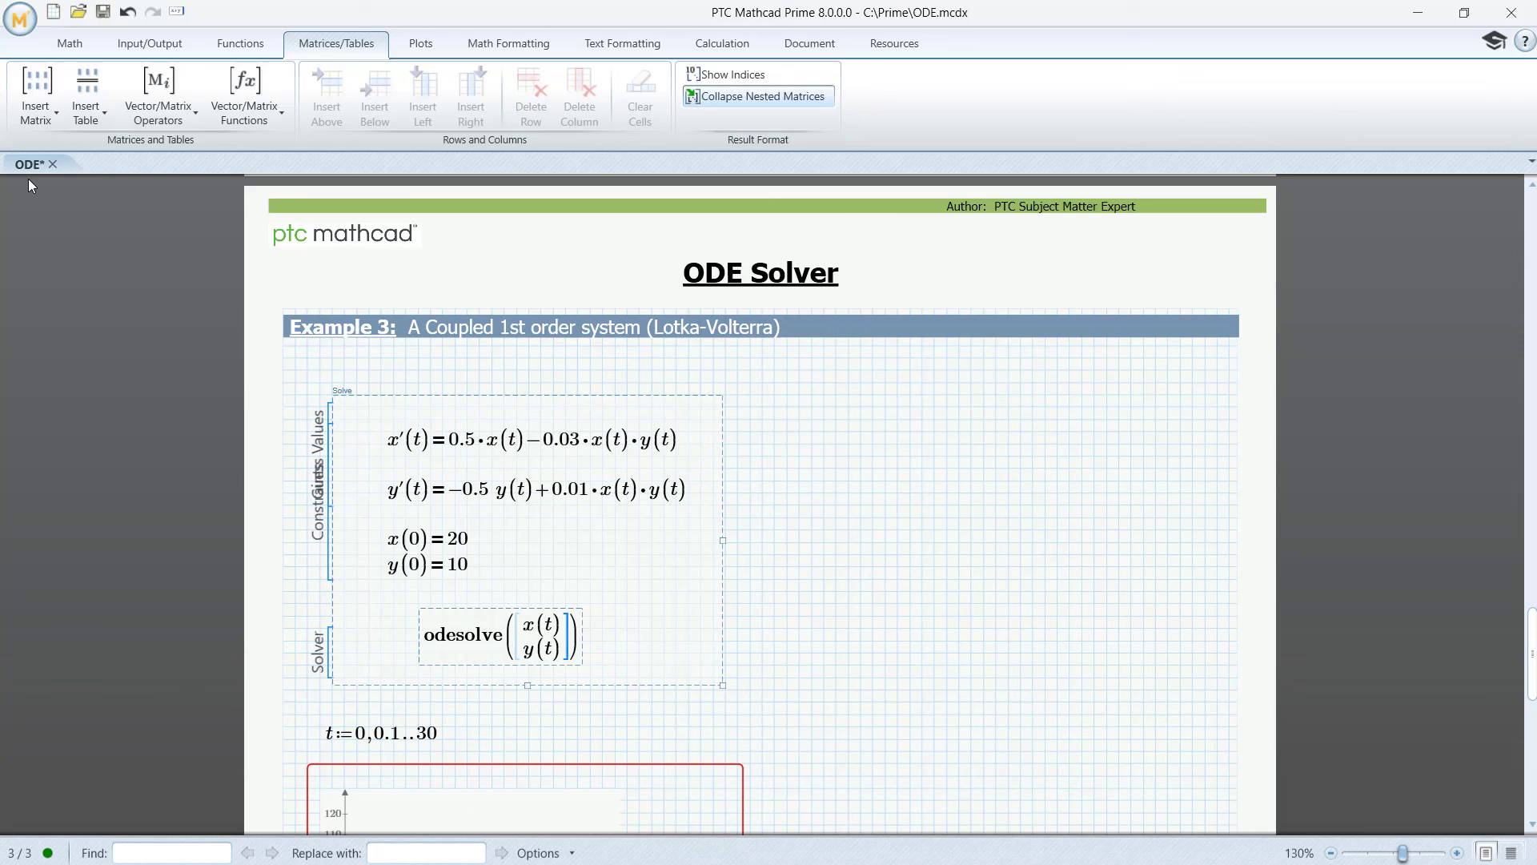
key("Right")
type(",30")
Assign odesolve([x(t), y(t)], 30) to a 2x1 vector [x; y] and check the oscillating x(t), y(t) plot
left_click(417, 651)
type(":")
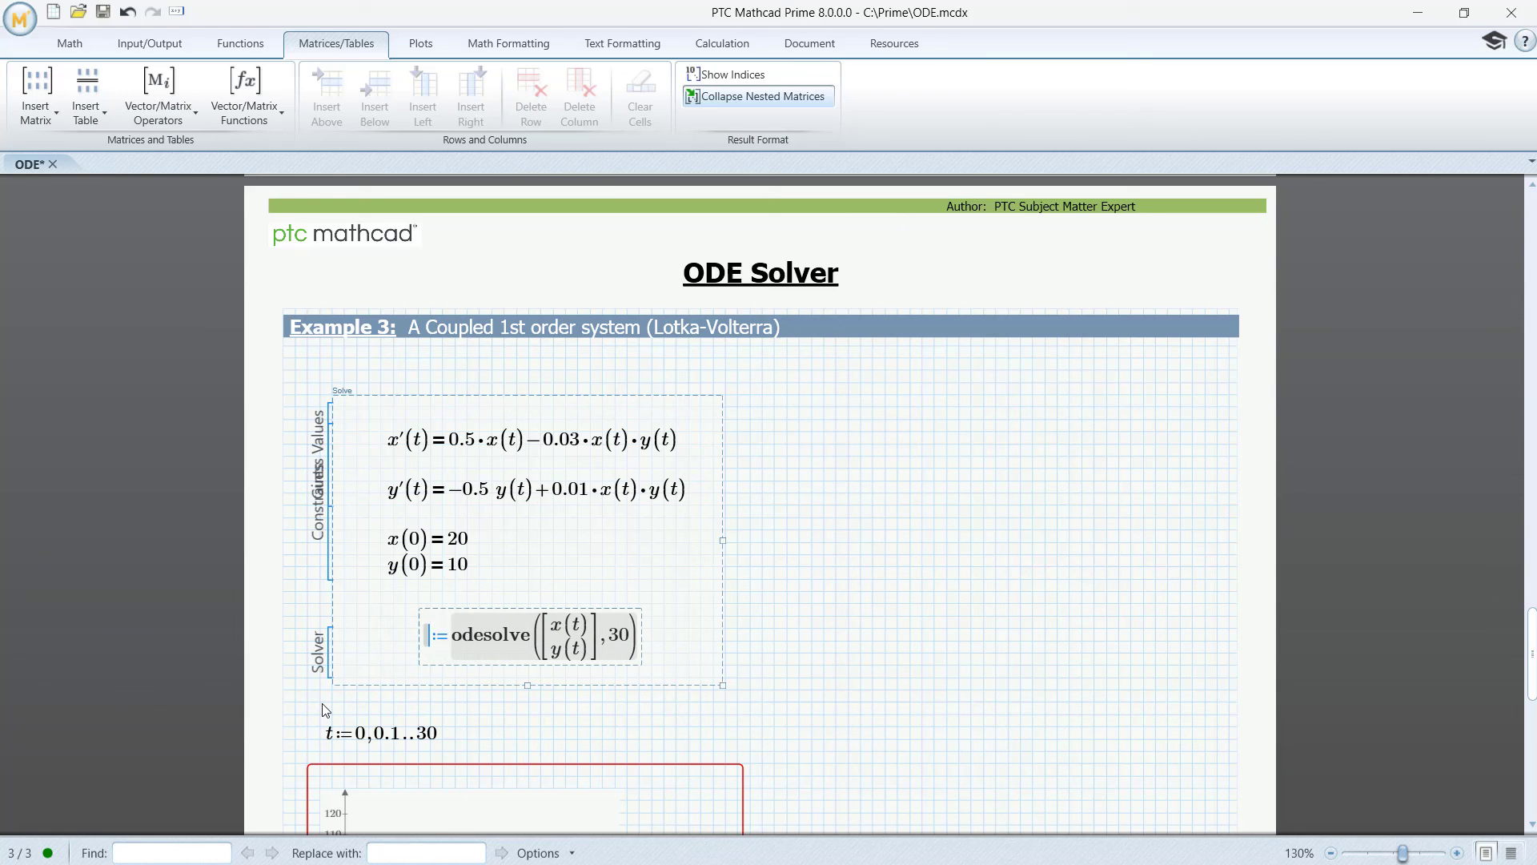
left_click(36, 100)
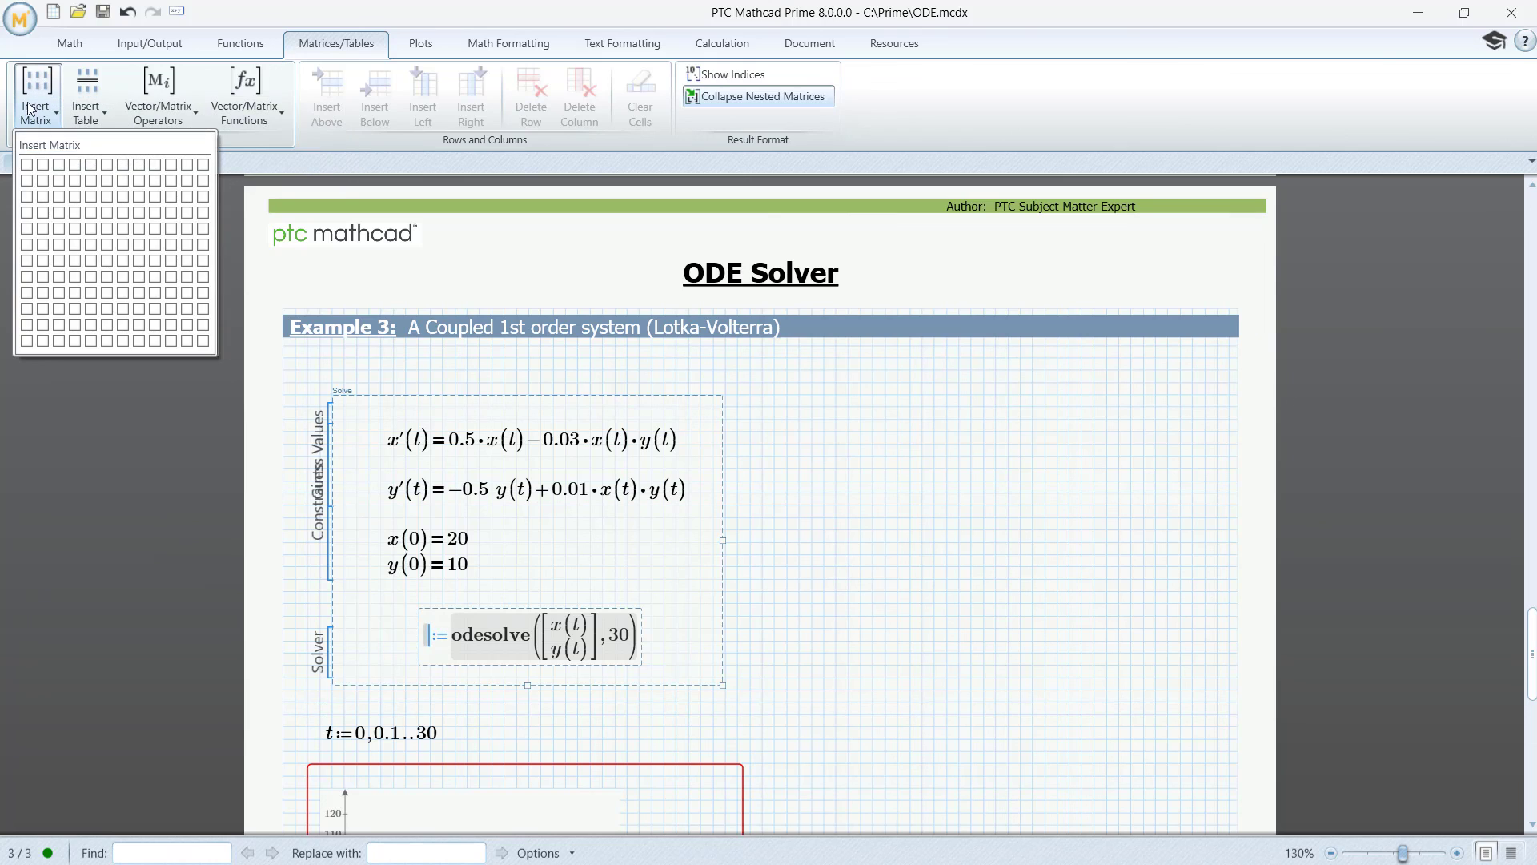
left_click(26, 185)
type("x")
key("Down")
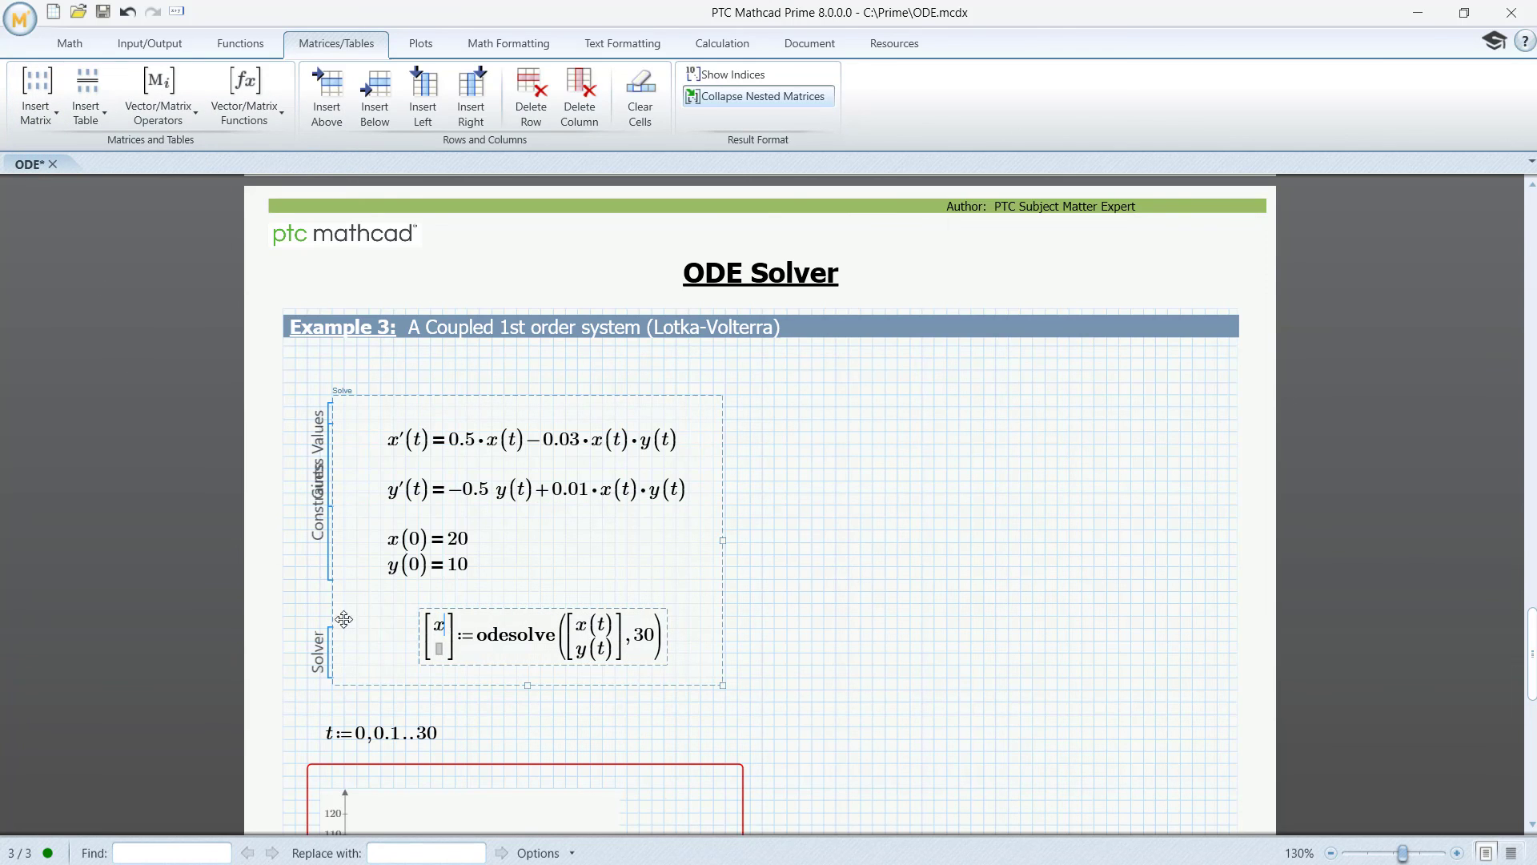
type("y")
left_click(910, 633)
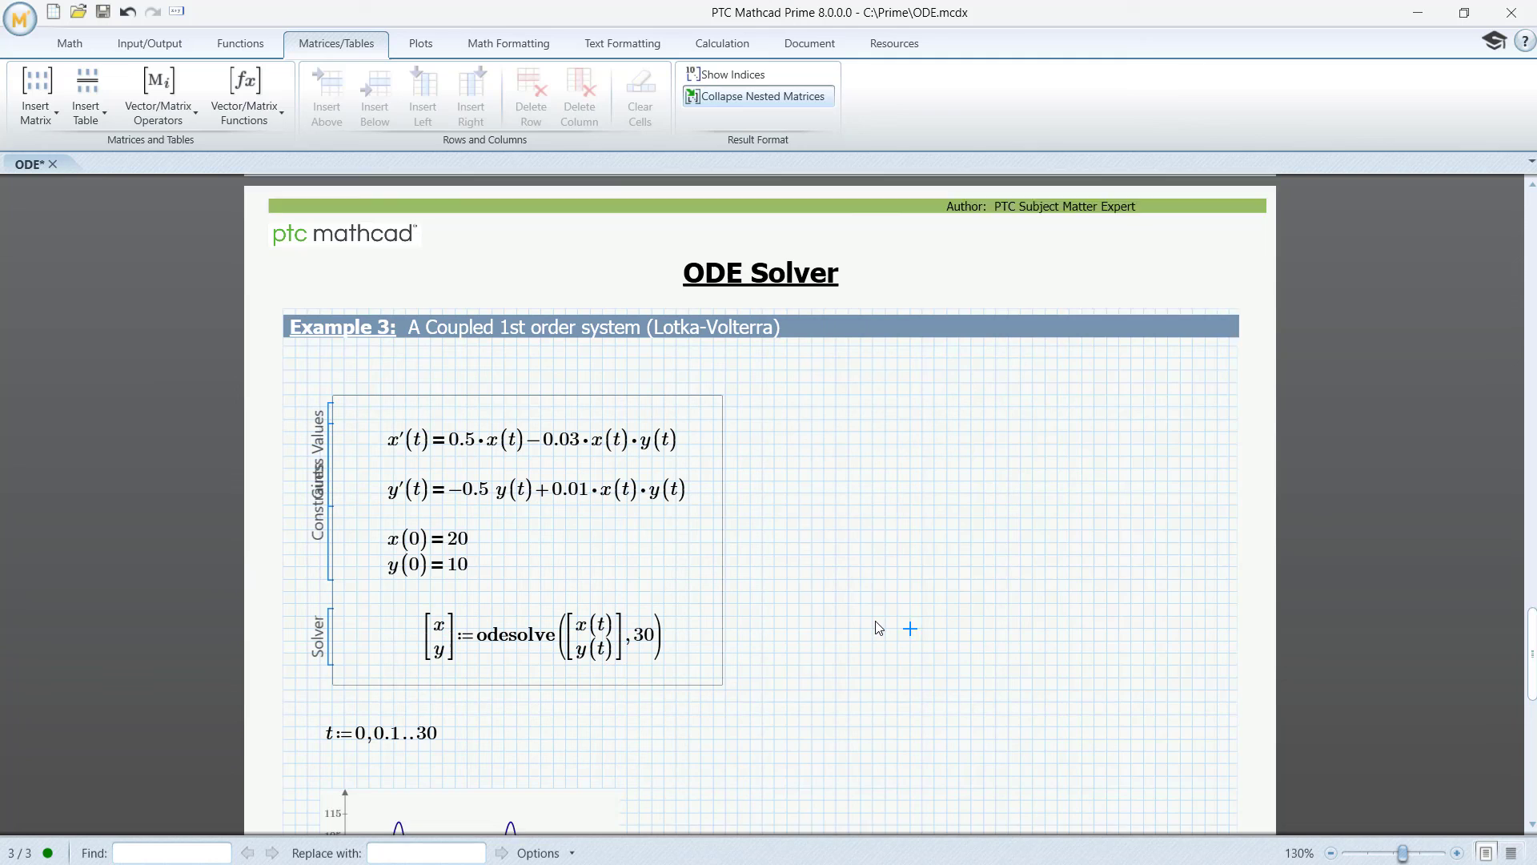
scroll(876, 629, "down", 3)
scroll(872, 628, "down", 1)
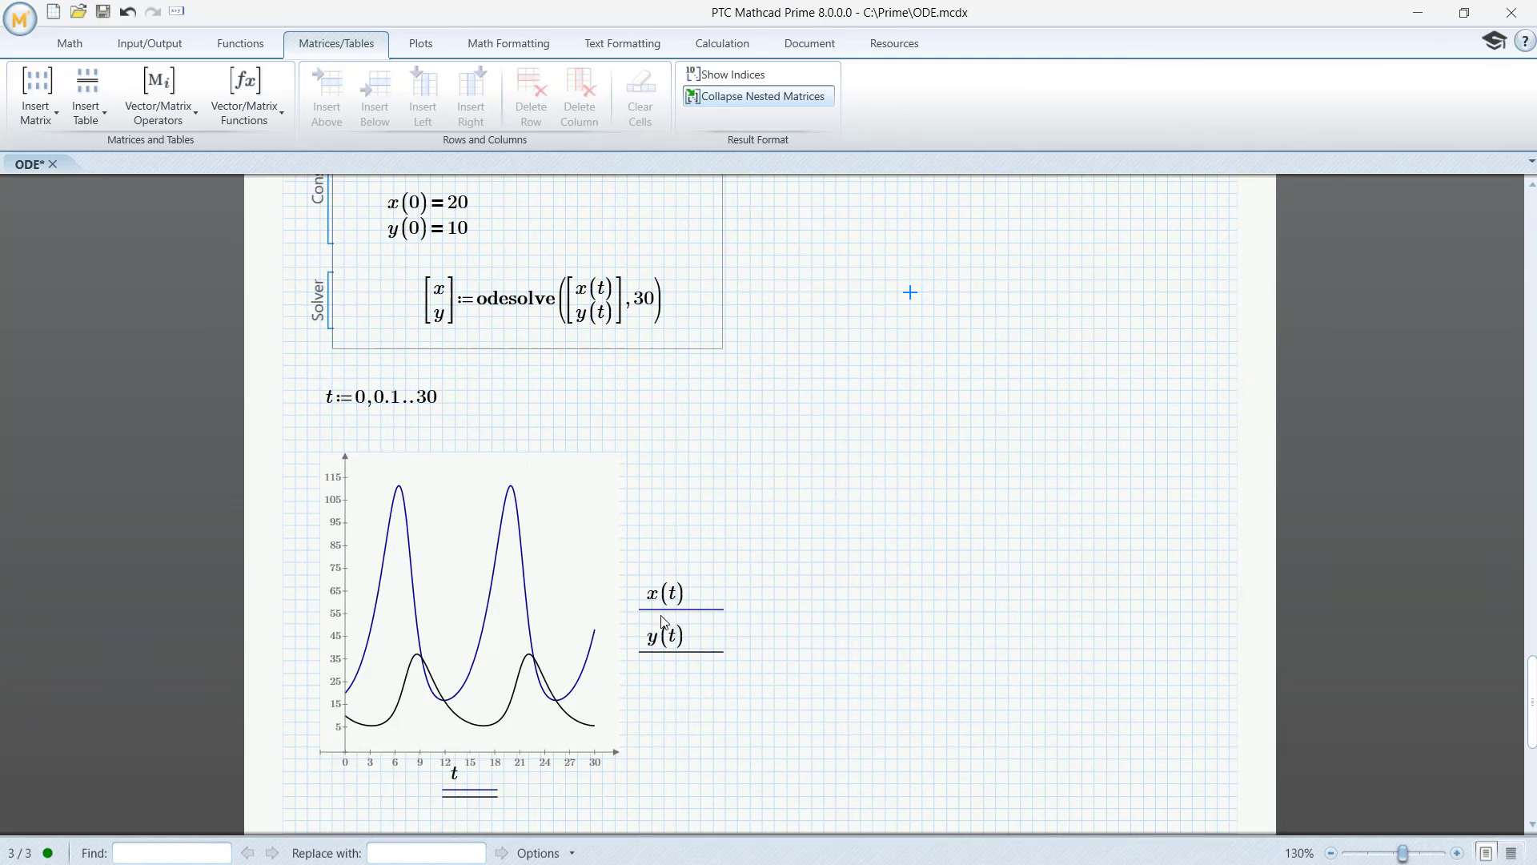